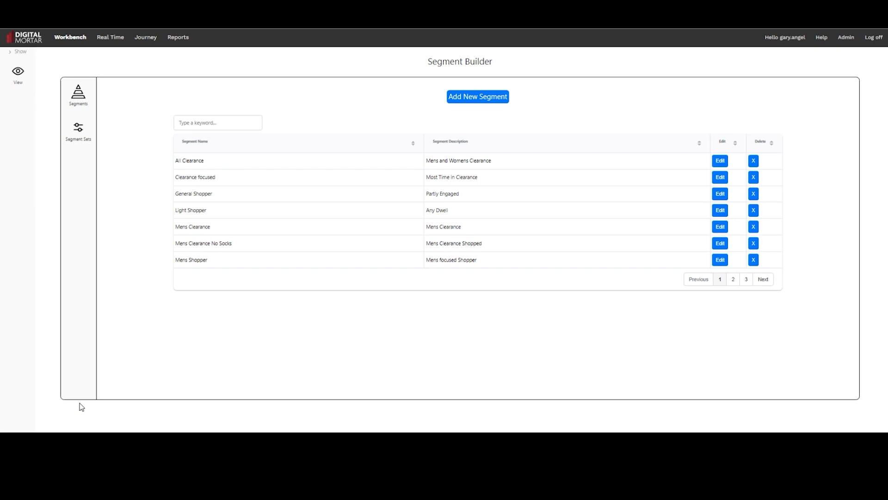
# - Start a new segment and name it "Analytics Product Returner"
pyautogui.click(18, 75)
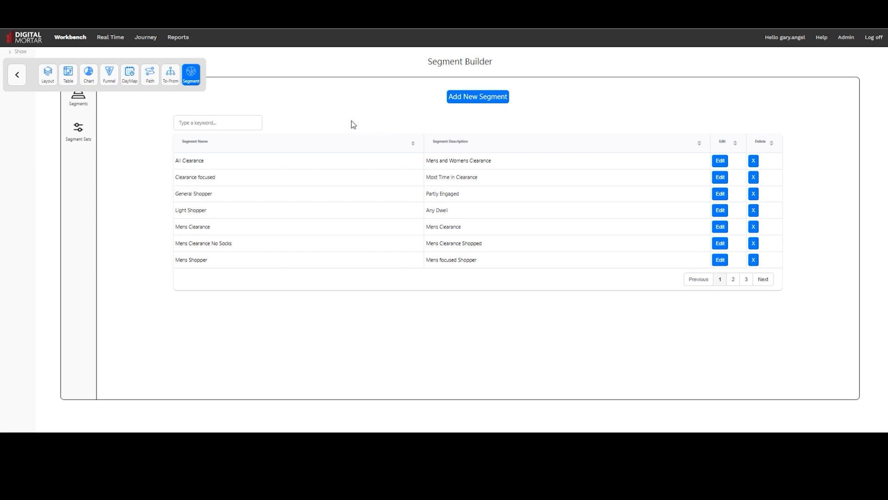
pyautogui.click(493, 98)
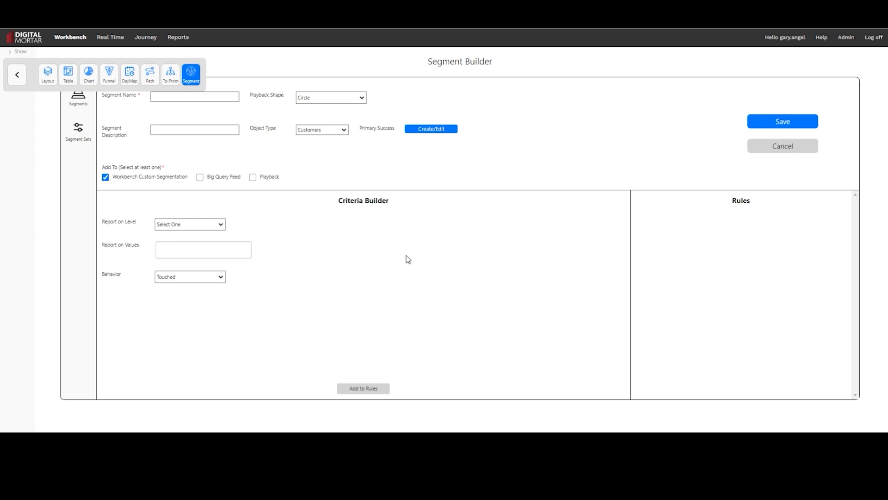
pyautogui.click(17, 74)
pyautogui.click(172, 98)
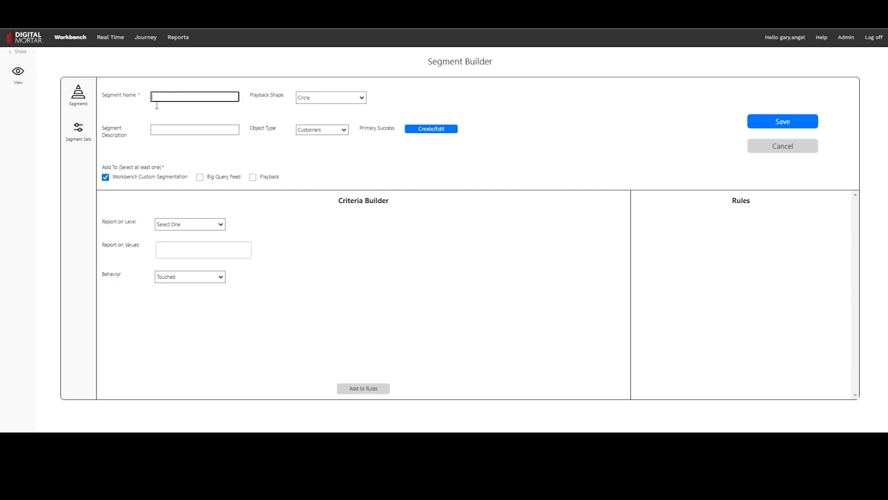
pyautogui.write('Ana')
pyautogui.write('lytics')
pyautogui.write('Prodcut ')
pyautogui.write('uct Returner')
# - Enter the segment description "People who went to Cashwrap First"
pyautogui.click(171, 131)
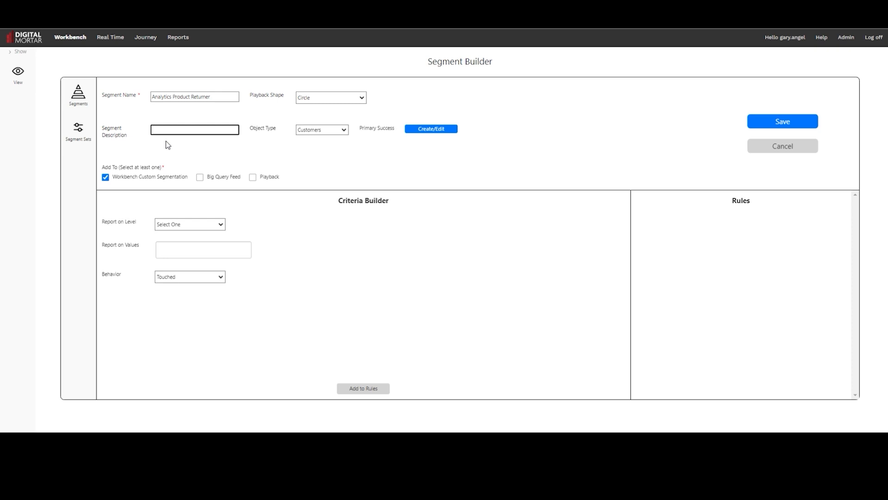
pyautogui.write('People who wer')
pyautogui.write('t to Cashwrap First')
# - Set the criteria to report on the Section level with the value Cashwrap - Customer
pyautogui.click(220, 224)
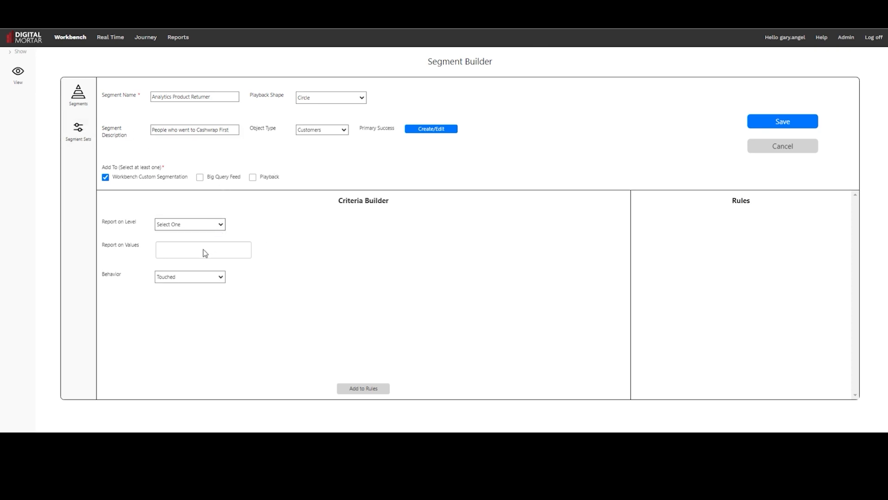
pyautogui.click(189, 250)
pyautogui.click(185, 248)
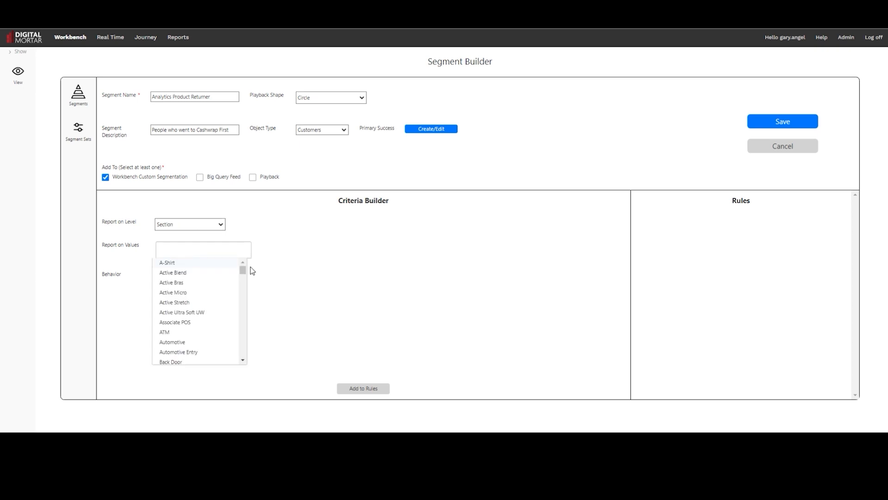
pyautogui.scroll(-3, 245, 331)
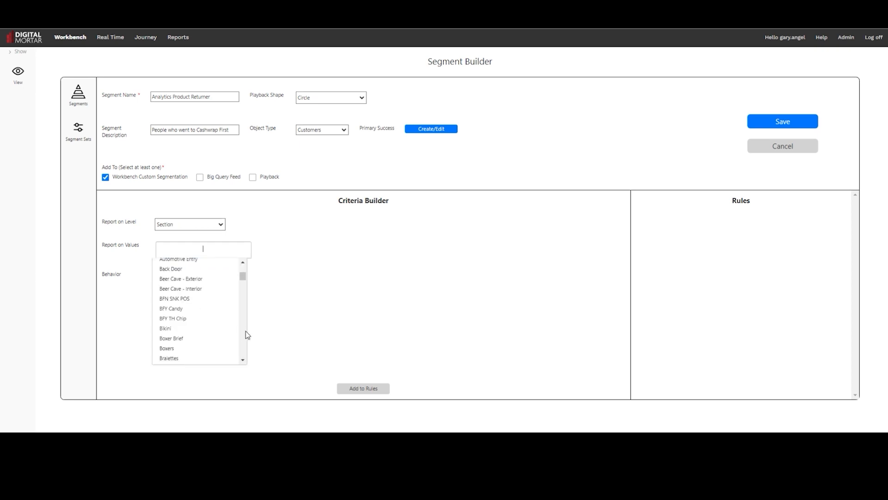
pyautogui.scroll(-3, 245, 331)
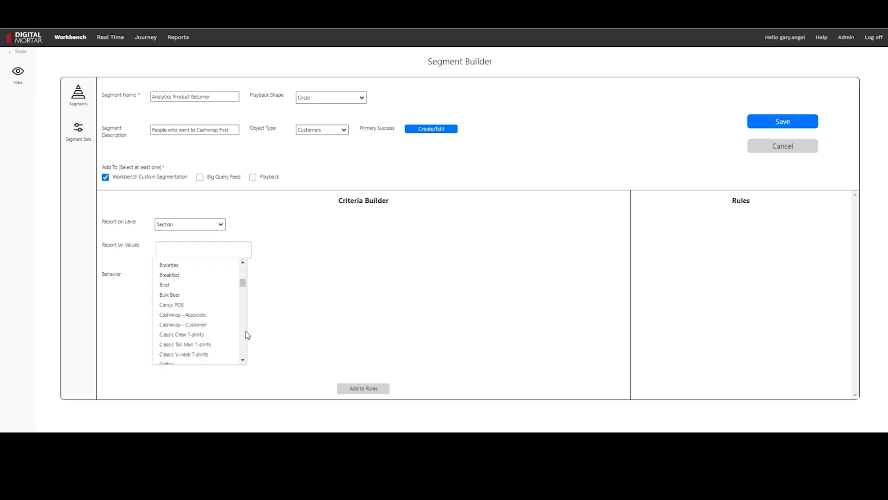
pyautogui.click(205, 328)
pyautogui.click(327, 266)
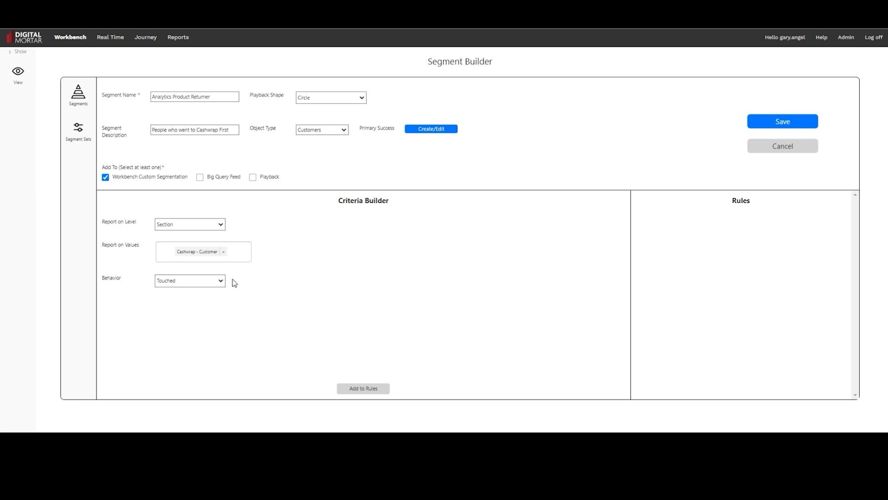
# - Add the Cashwrap rule with the behavior First Greater than Seconds at 30 seconds, and save the segment
pyautogui.click(220, 281)
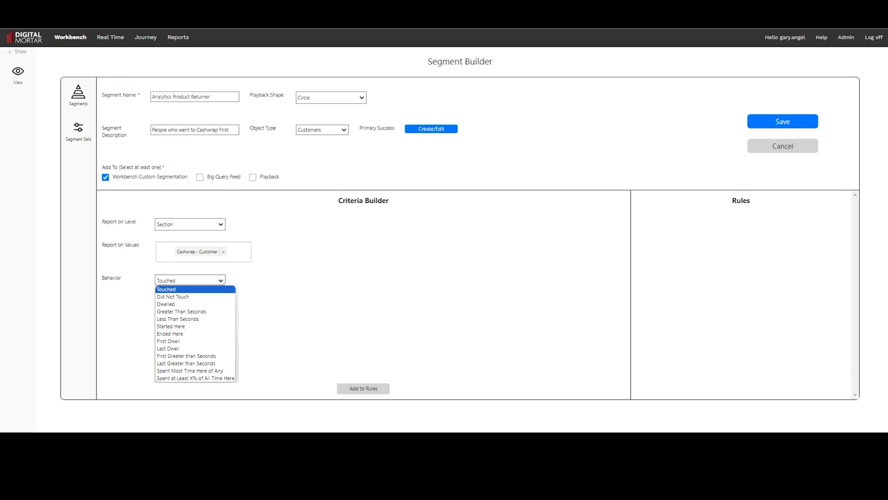
pyautogui.click(186, 355)
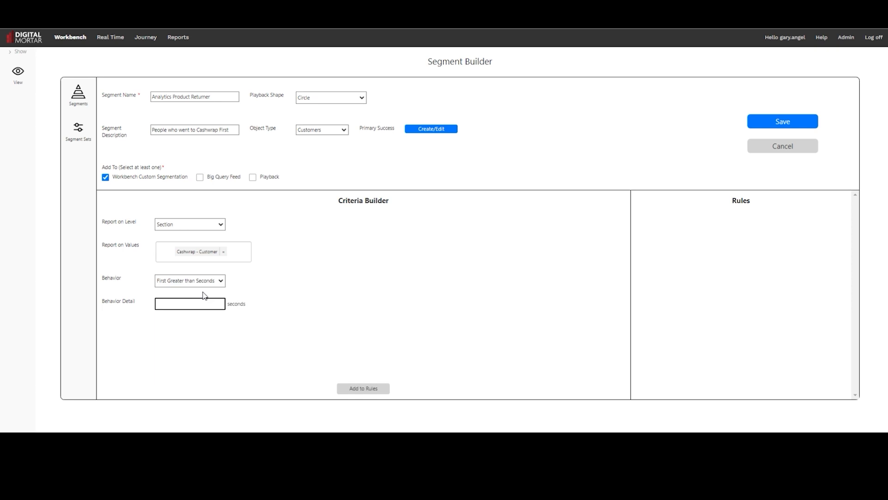
pyautogui.write('30')
pyautogui.click(372, 389)
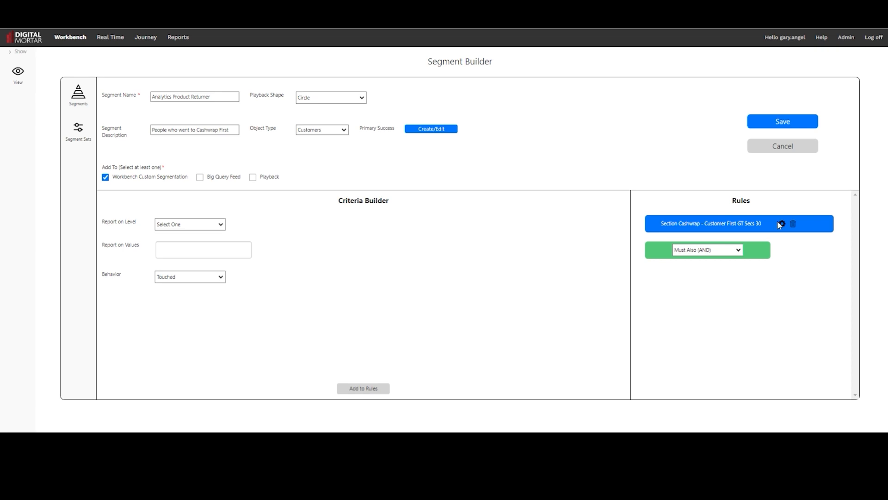
pyautogui.click(788, 124)
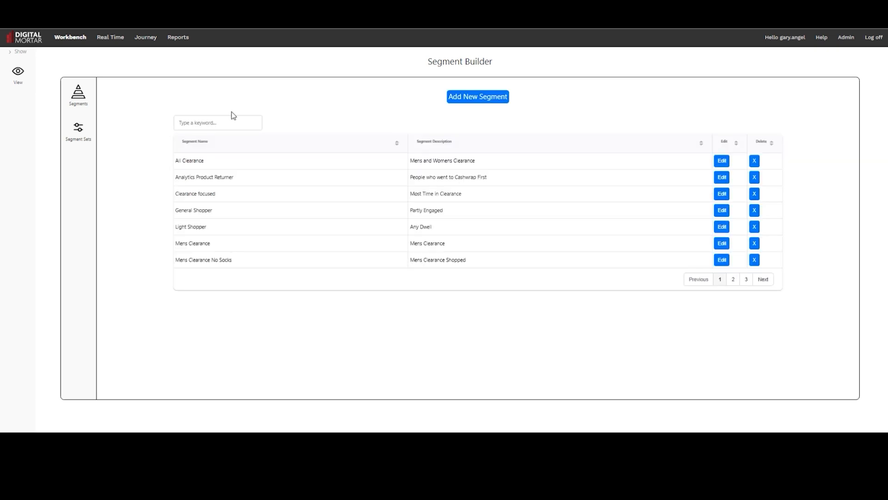
# - Start another new segment and name it "Analytics Clearance Focused Shopper"
pyautogui.click(492, 98)
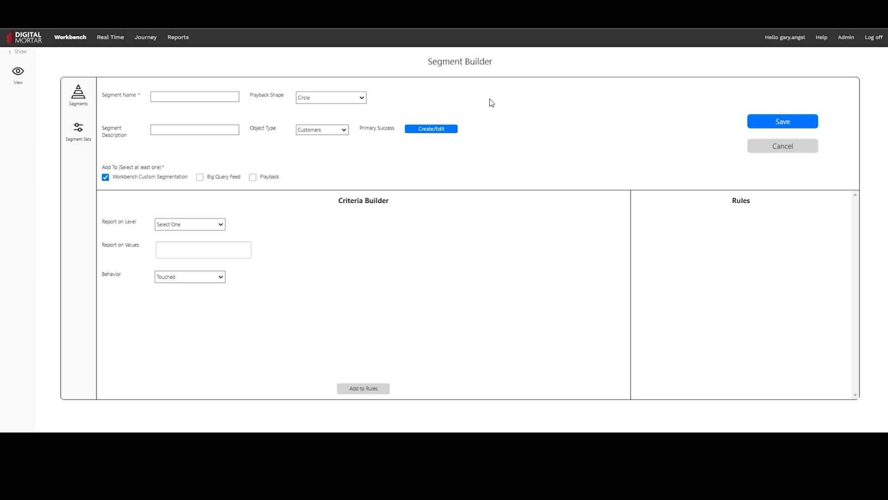
pyautogui.click(195, 99)
pyautogui.write('Analytics Clearance')
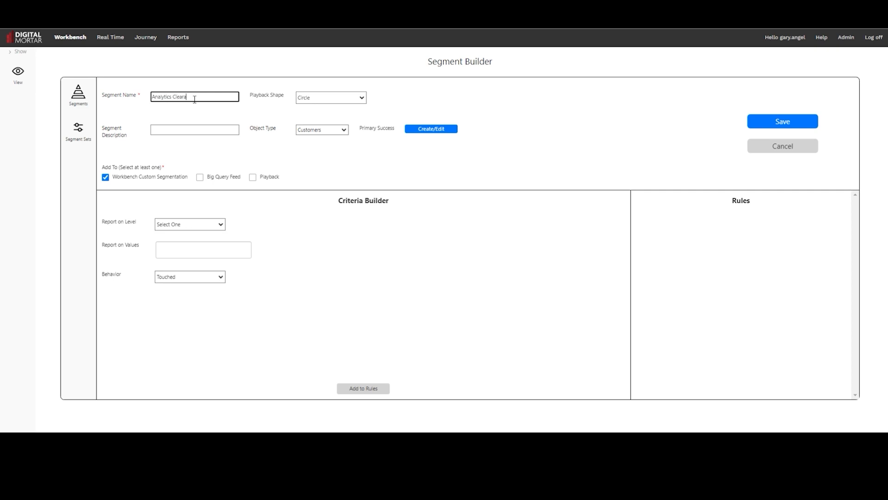
pyautogui.write(' Focused Shopper')
pyautogui.press('Tab')
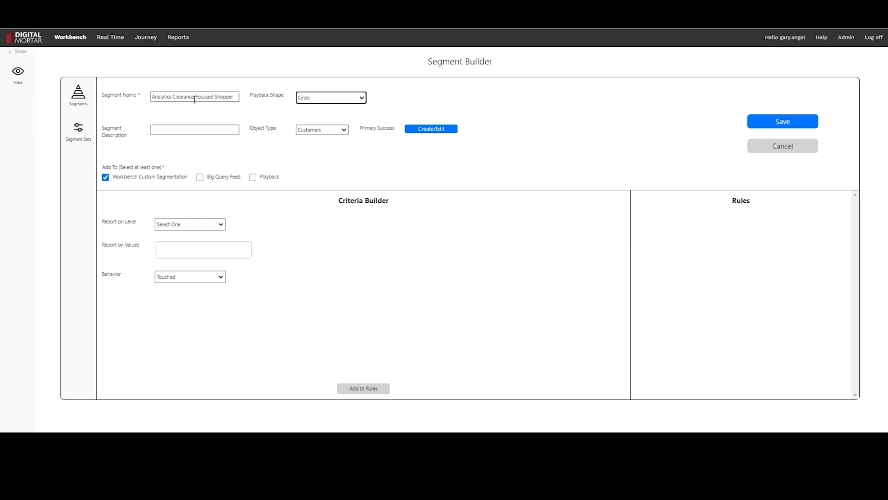
# - Enter the segment description "Used Mens or Womens Clearance Significantly"
pyautogui.click(198, 131)
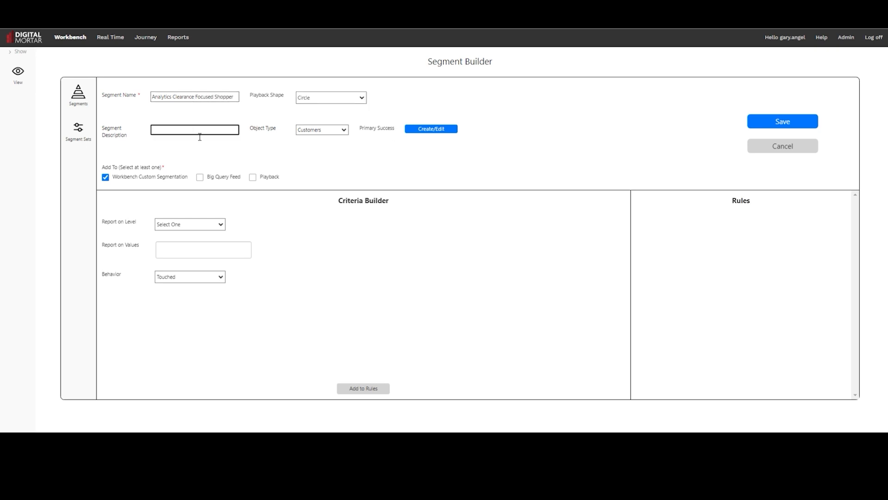
pyautogui.write('Y')
pyautogui.write('Used Mens ')
pyautogui.write('or Womens C')
pyautogui.write('learance ')
pyautogui.write('Signif')
pyautogui.press('BackSpace')
pyautogui.press('BackSpace')
pyautogui.write('ficantly')
# - Set the criteria to report on the Section level with the values Men's Clearance and Women's Clearance
pyautogui.click(223, 227)
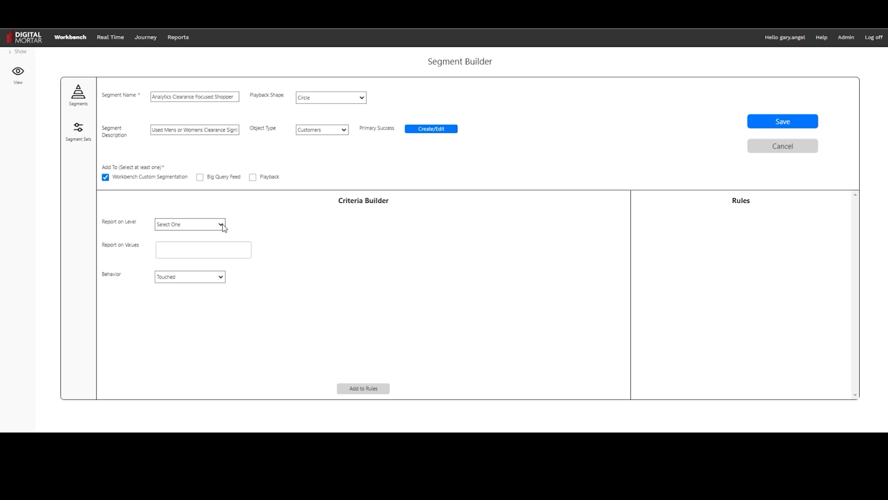
pyautogui.click(181, 244)
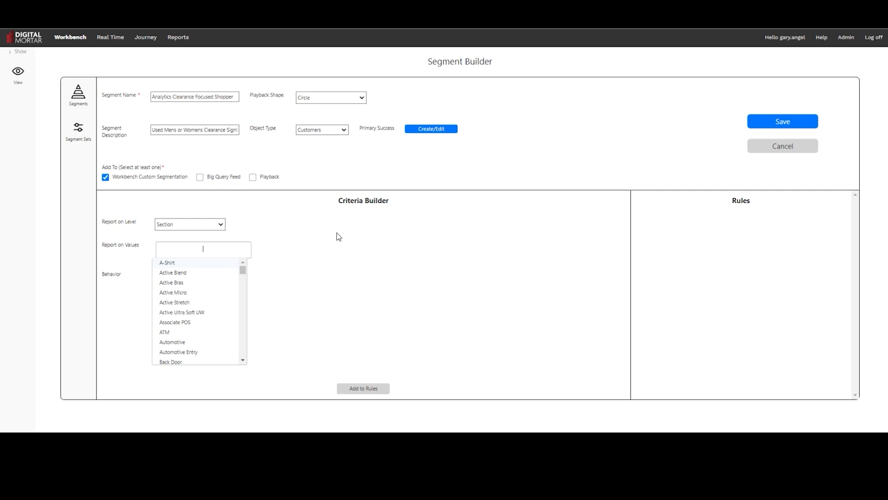
pyautogui.click(246, 331)
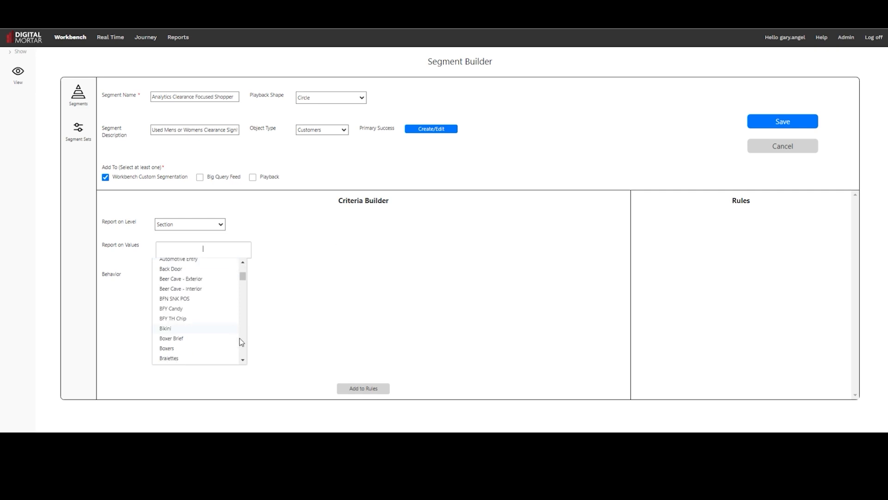
pyautogui.click(242, 342)
pyautogui.click(245, 340)
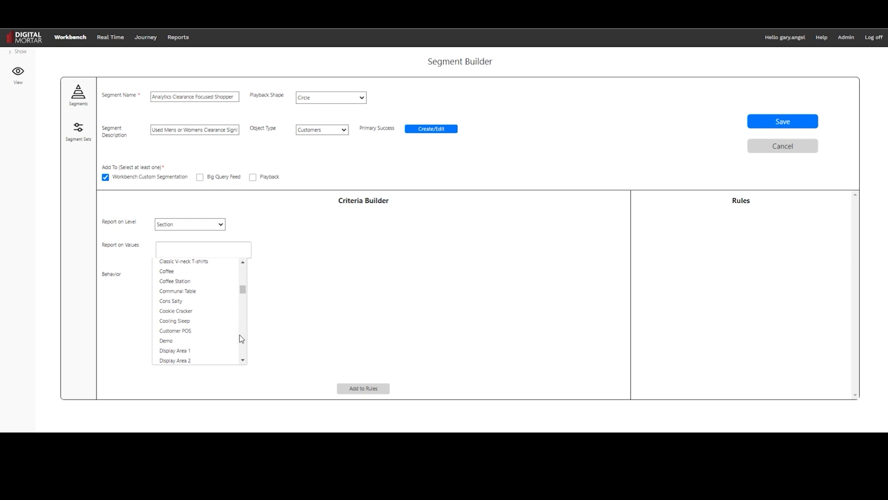
pyautogui.write('mwen')
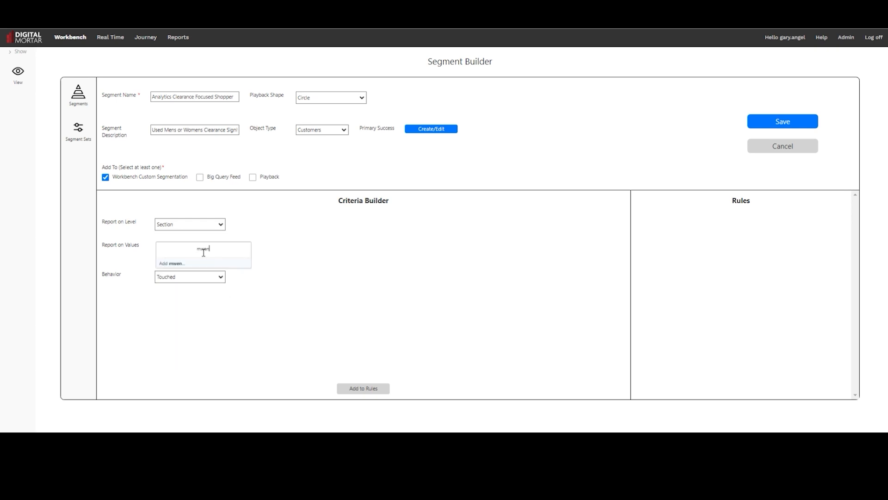
pyautogui.press('BackSpace')
pyautogui.press('BackSpace')
pyautogui.write('en')
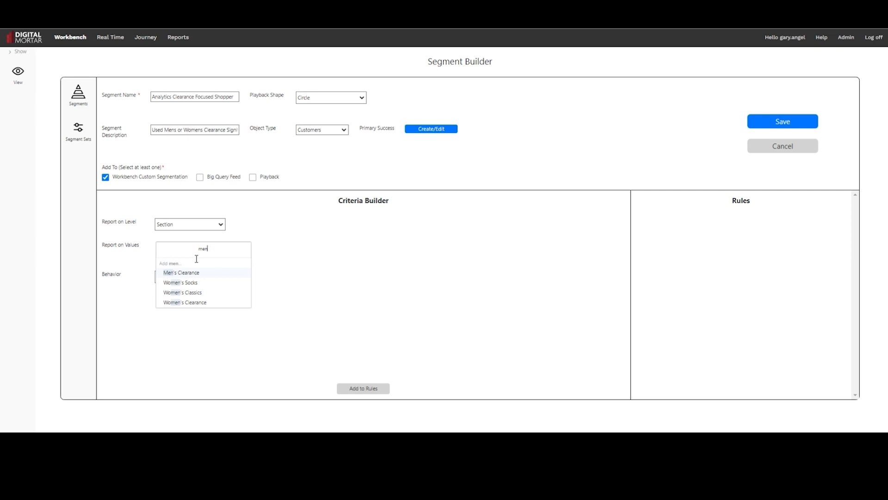
pyautogui.click(203, 275)
pyautogui.write('women')
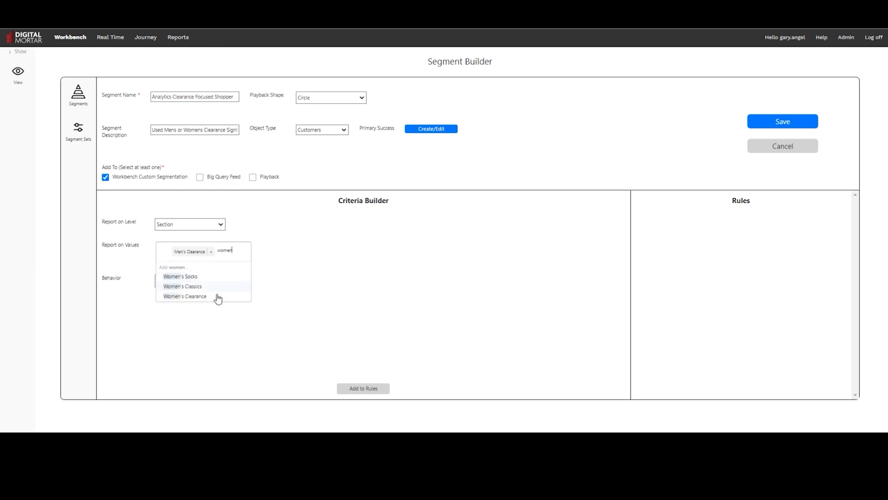
pyautogui.click(199, 297)
pyautogui.click(293, 275)
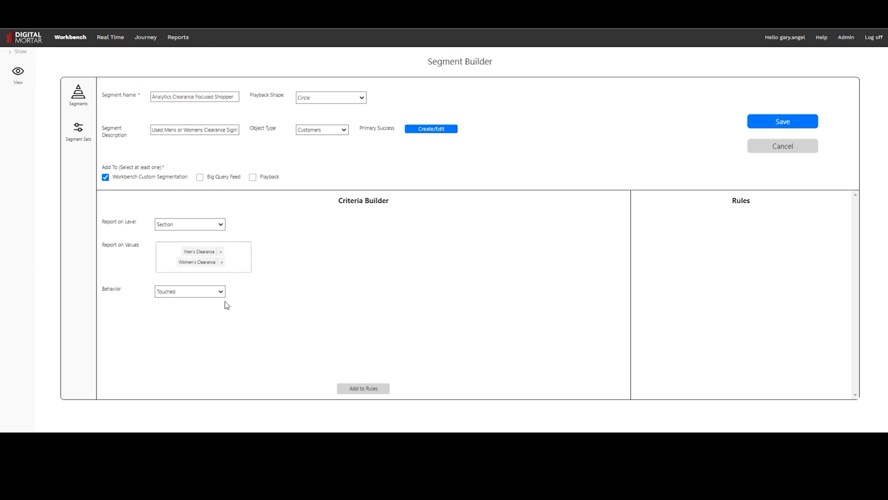
# - Add the clearance rule with the behavior Spent Most Time Here of Any, and save the segment
pyautogui.click(223, 295)
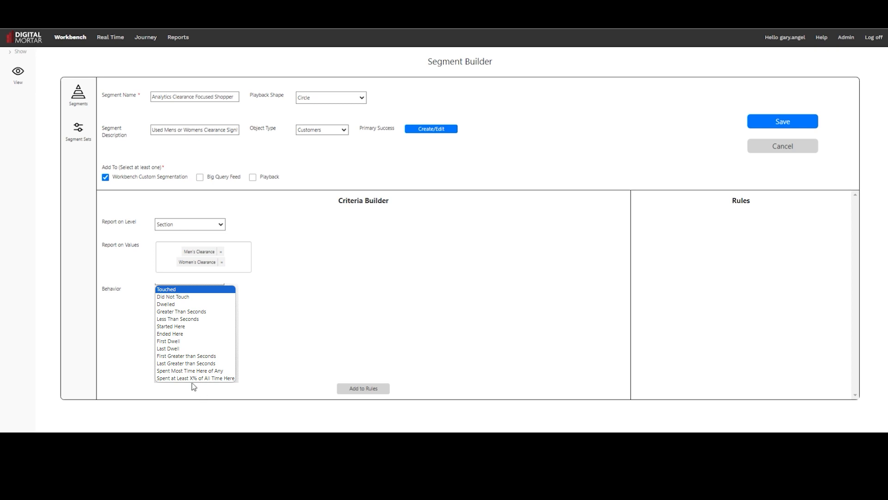
pyautogui.click(362, 387)
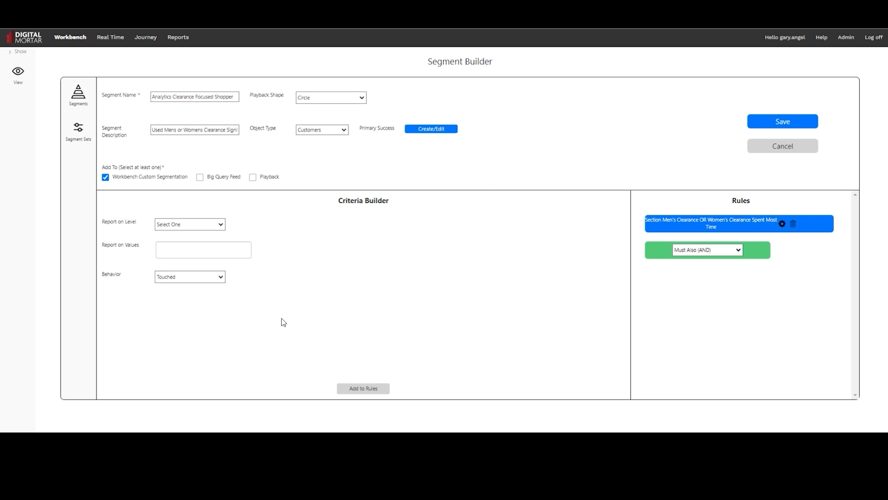
pyautogui.click(777, 127)
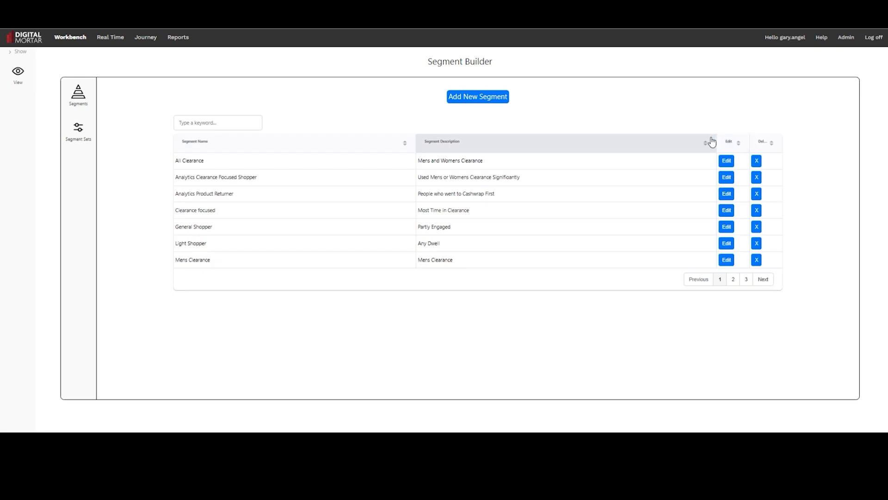
# - Start a third new segment and name it "Analytics Mens Focused"
pyautogui.click(473, 100)
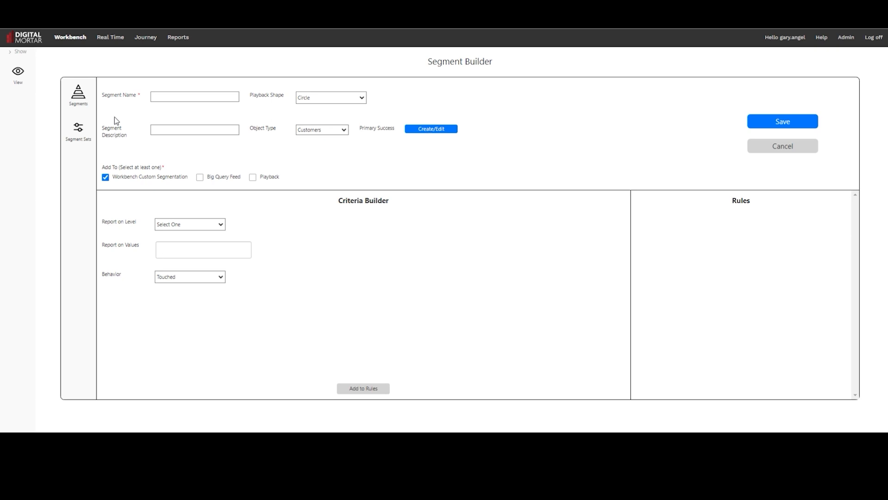
pyautogui.click(168, 97)
pyautogui.write('Anal')
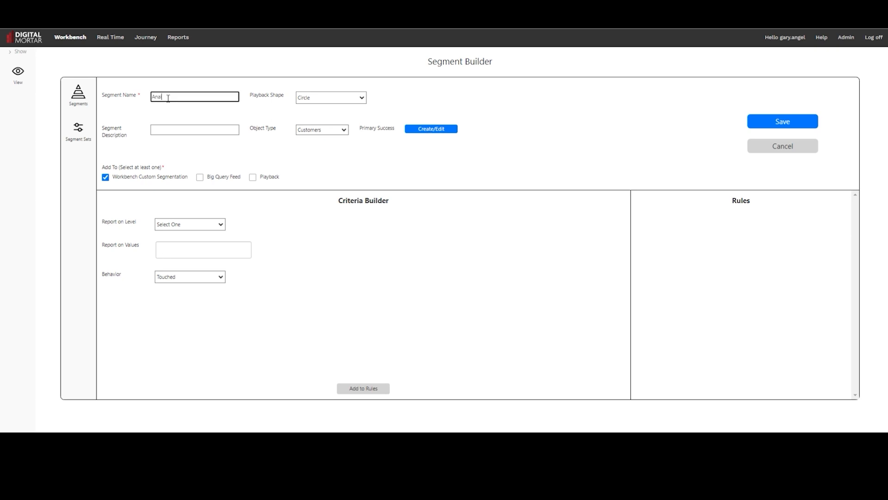
pyautogui.write('ytics Mens Focused Sh')
pyautogui.press('BackSpace')
pyautogui.press('BackSpace')
# - Enter the segment description "Mens Sections used Most"
pyautogui.click(181, 130)
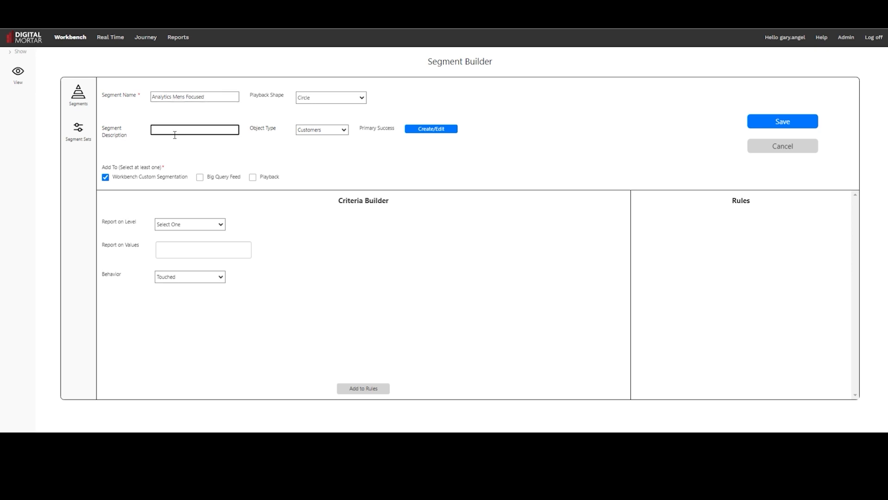
pyautogui.write('Mens ')
pyautogui.write('Section u')
pyautogui.write('s u')
pyautogui.write('sed Most')
# - Set the criteria to report on the Gender level with the value Men's
pyautogui.click(221, 226)
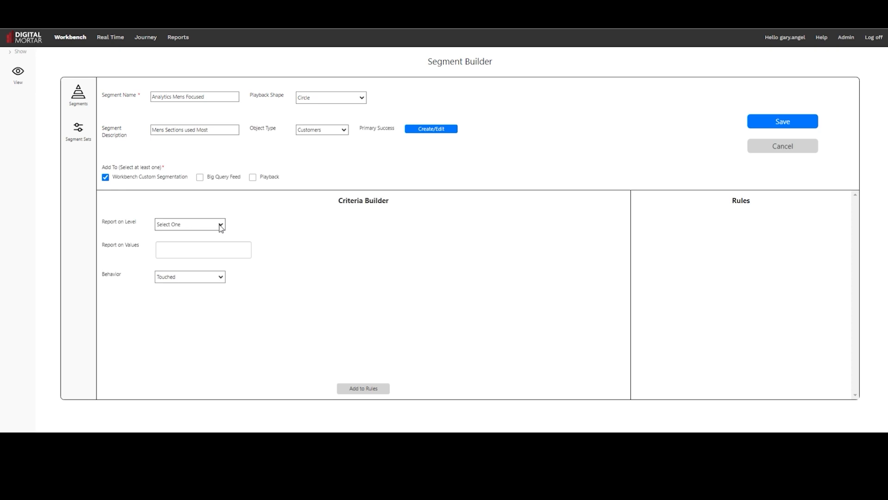
pyautogui.click(183, 279)
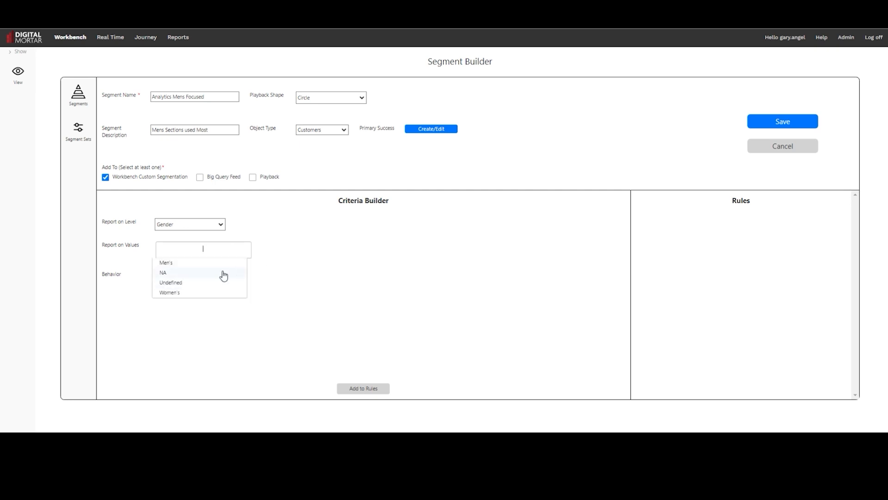
pyautogui.click(168, 263)
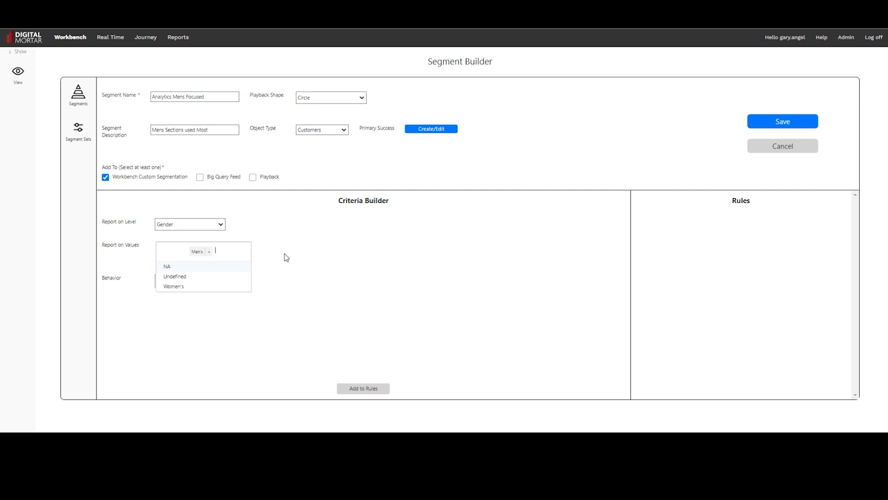
pyautogui.click(294, 264)
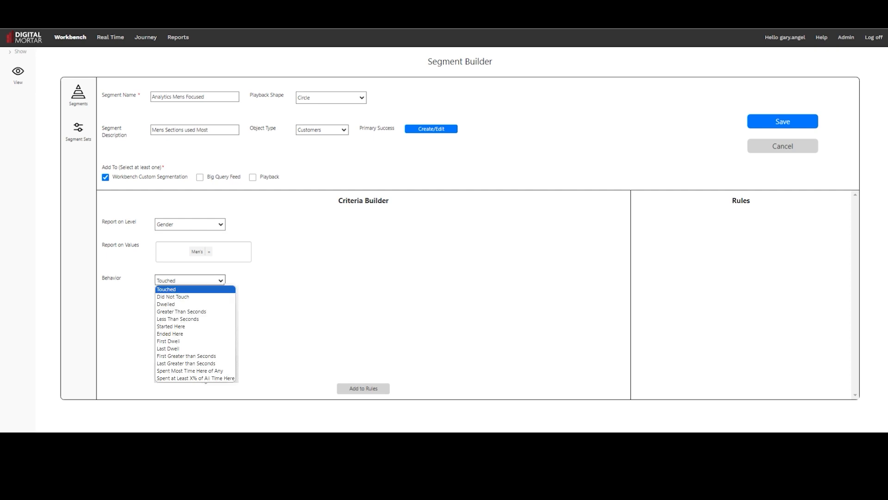
# - Add the Men's rule with the behavior Spent at Least X% of All Time Here at 70% share, and save the segment
pyautogui.click(208, 378)
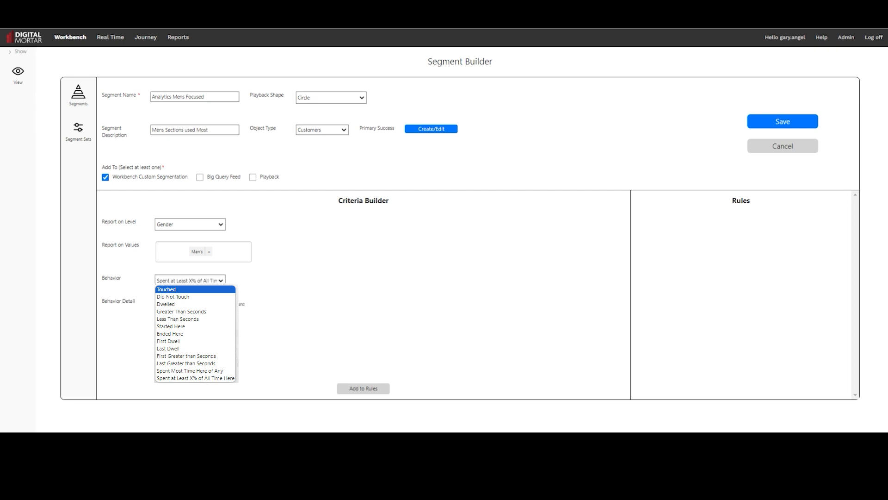
pyautogui.click(200, 302)
pyautogui.write('70')
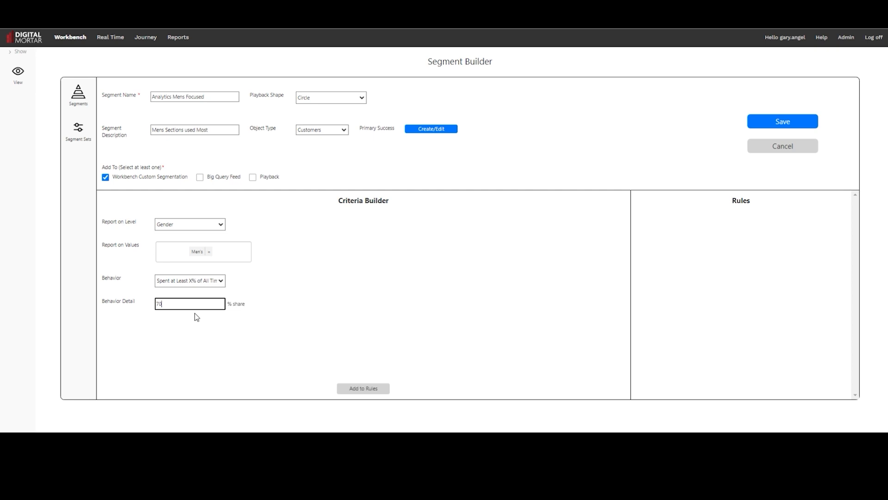
pyautogui.click(279, 320)
pyautogui.click(356, 389)
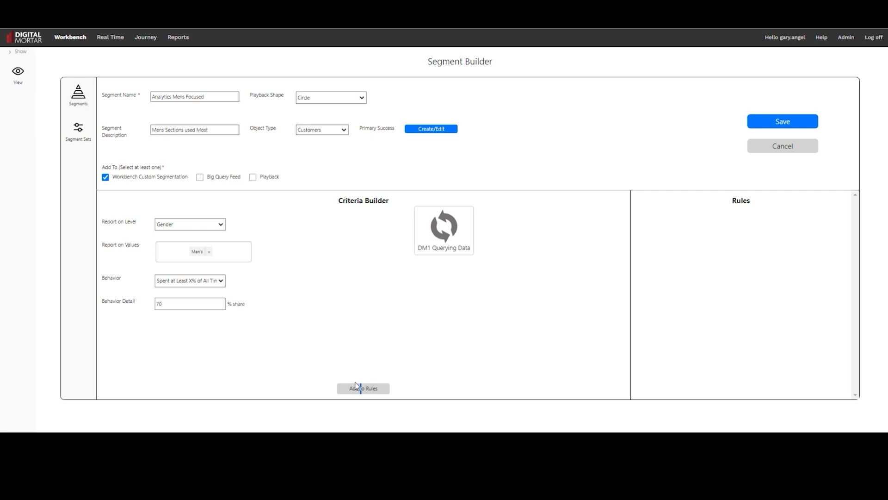
pyautogui.click(782, 122)
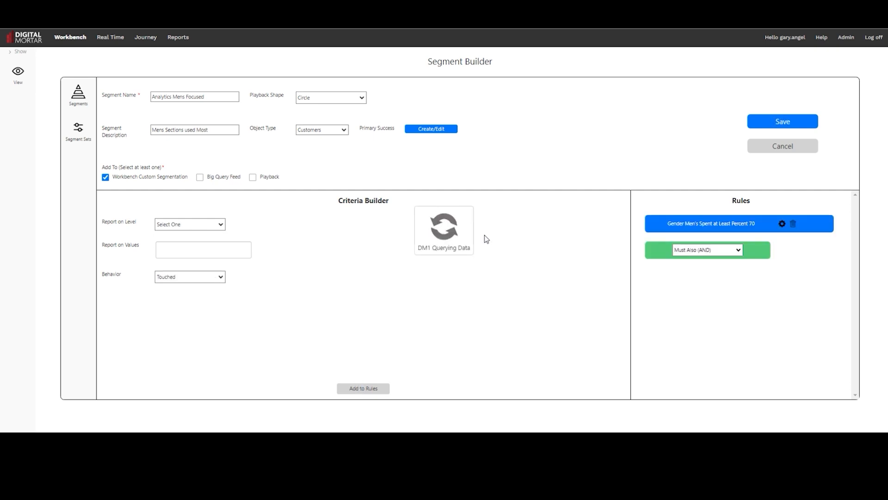
# - Start a new segment named "Analytics Made in America" with the description "Shoppers first shopping Made IN America"
pyautogui.click(477, 97)
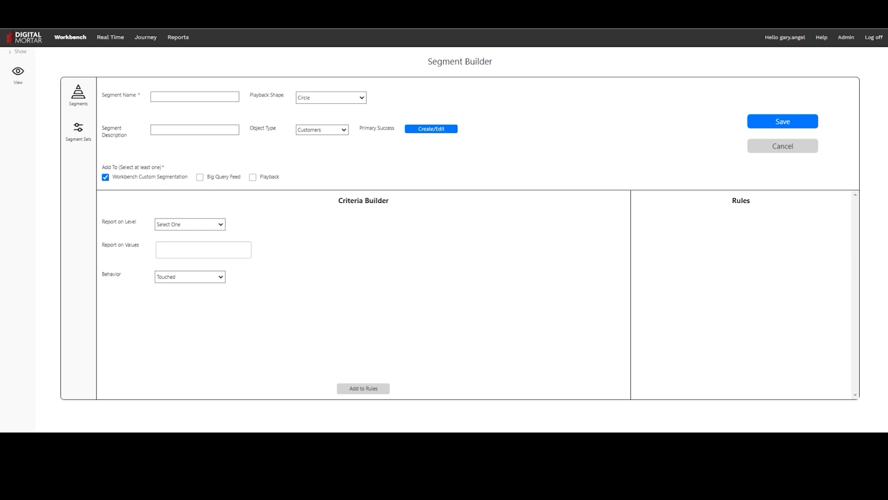
pyautogui.click(224, 97)
pyautogui.write('Analytics Mad')
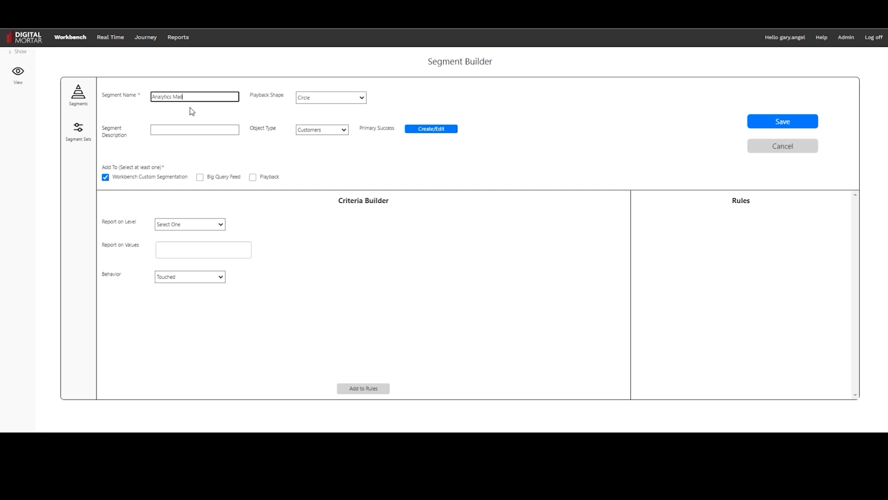
pyautogui.write('ea in America')
pyautogui.click(167, 132)
pyautogui.write('Shoppe')
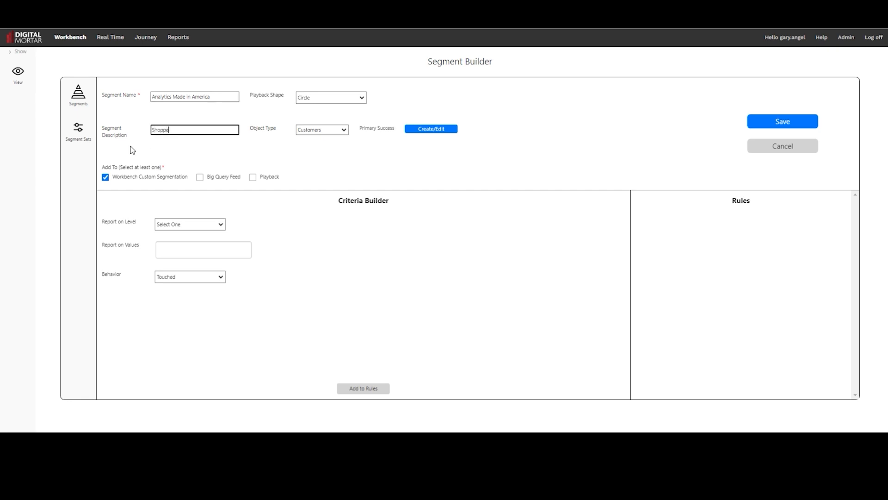
pyautogui.write('rs first shopping Made IN America')
# - Set the criteria to report on the Section level with the value Made in America
pyautogui.click(222, 227)
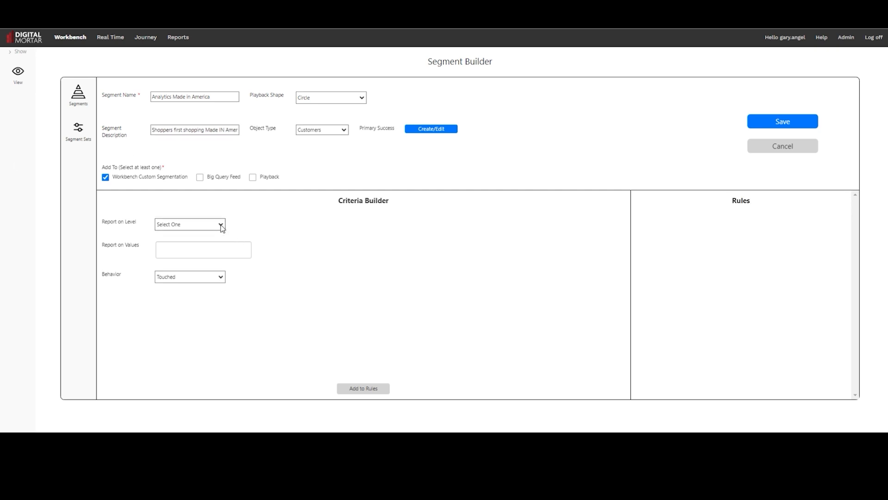
pyautogui.click(179, 250)
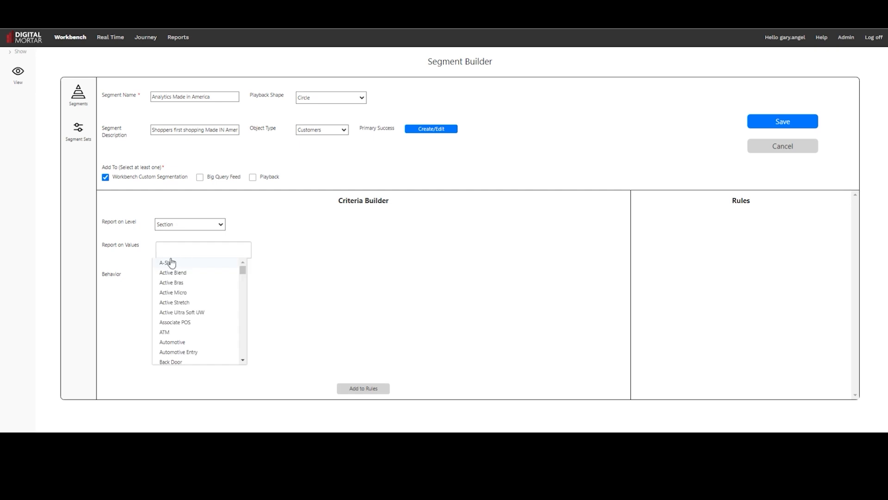
pyautogui.write('made')
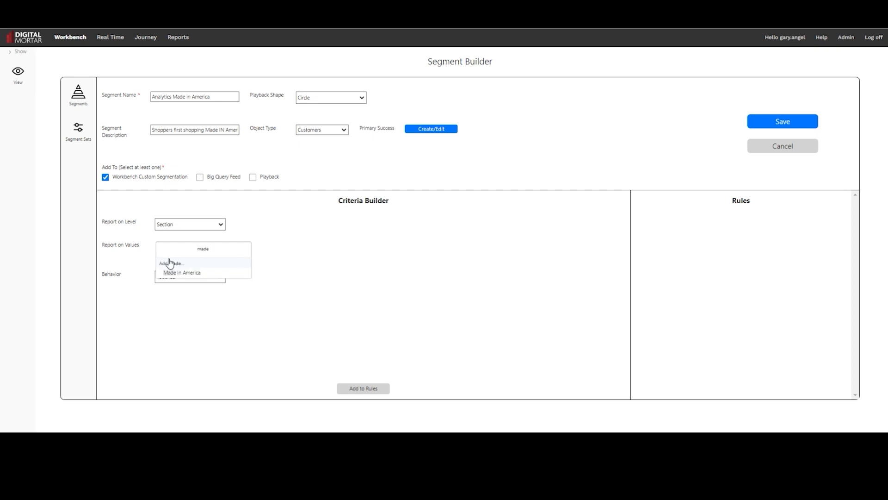
pyautogui.click(201, 277)
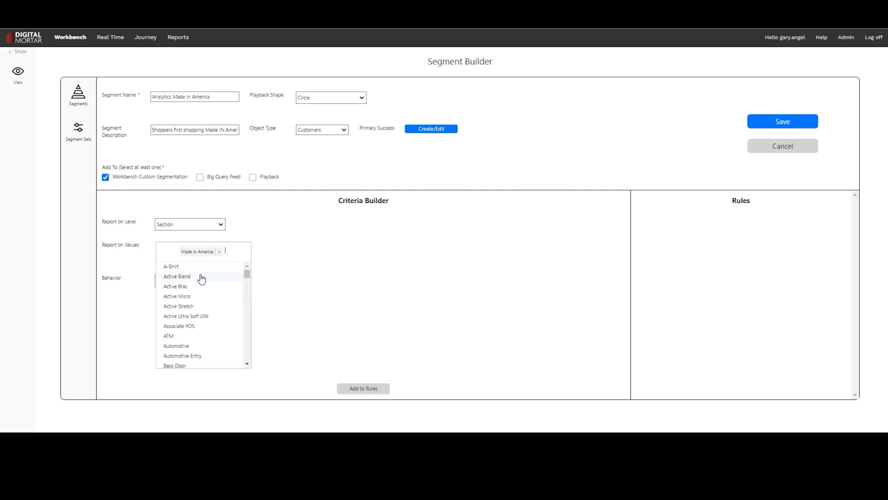
pyautogui.click(351, 304)
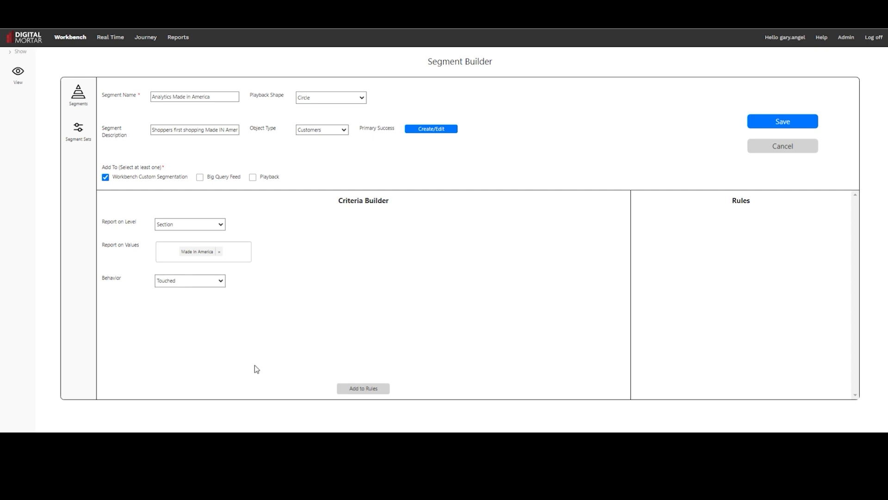
# - Add the Made in America rule with the behavior First Greater than Seconds at 20 seconds, and save the segment
pyautogui.click(194, 364)
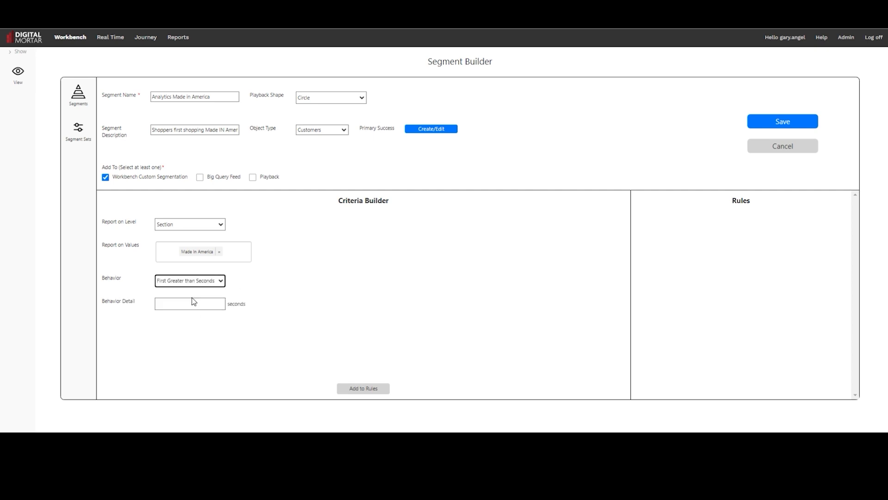
pyautogui.click(172, 306)
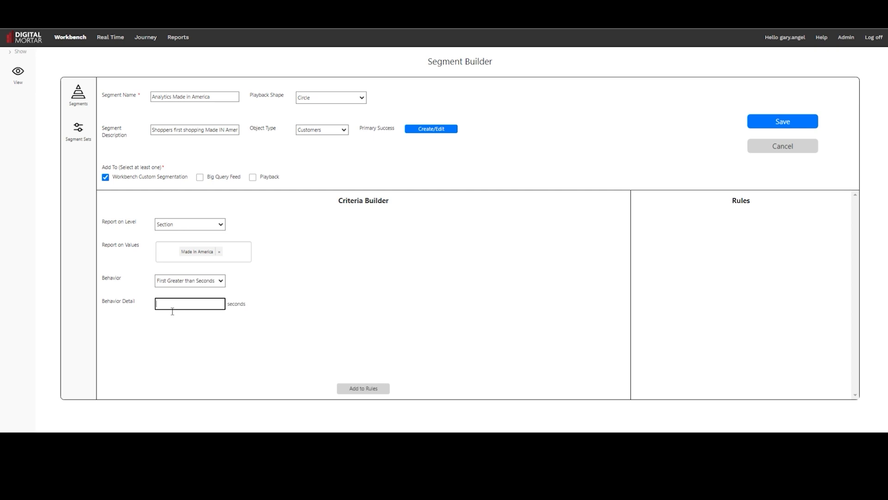
pyautogui.write('20')
pyautogui.click(368, 389)
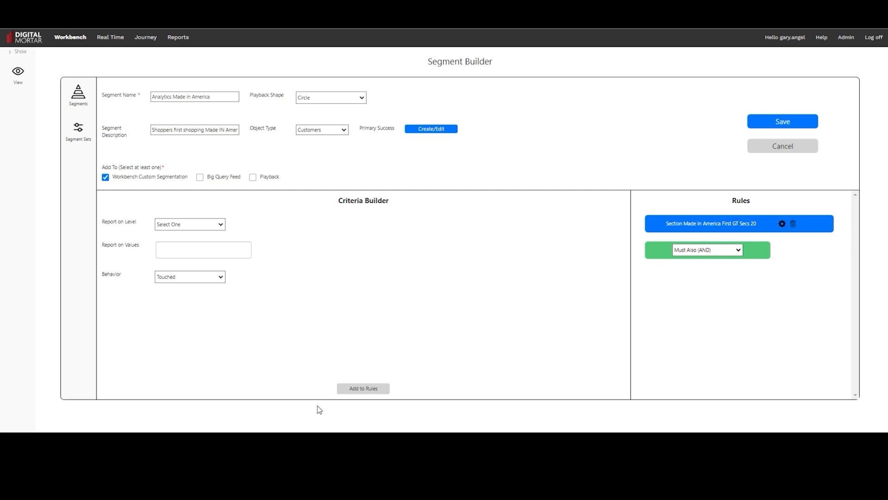
pyautogui.click(768, 123)
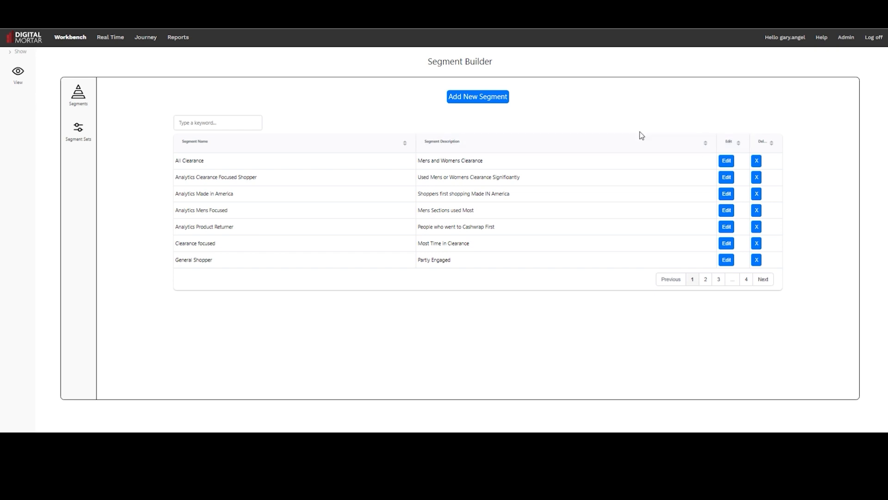
# - Start a new segment named "Analytics Mens Active Final Dwell no buy" with the description "Mens Active No Buyers"
pyautogui.click(464, 98)
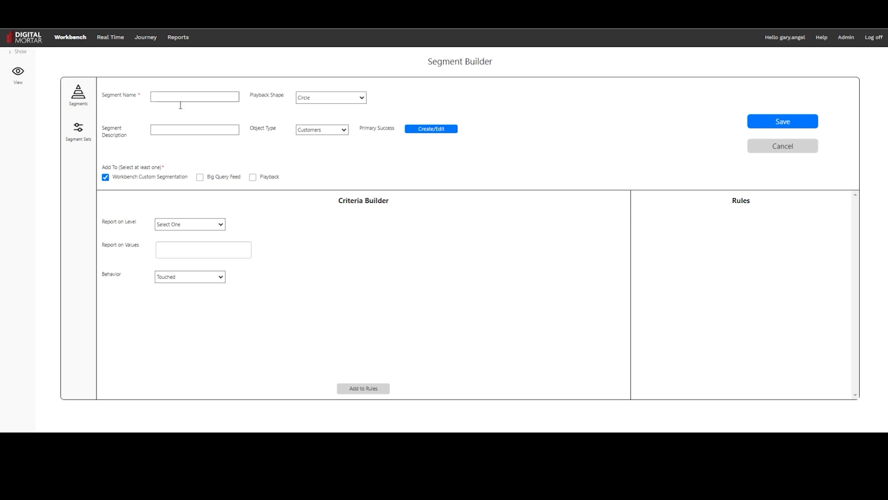
pyautogui.click(165, 103)
pyautogui.write('Analytics Mens Active Final Dwell no buy')
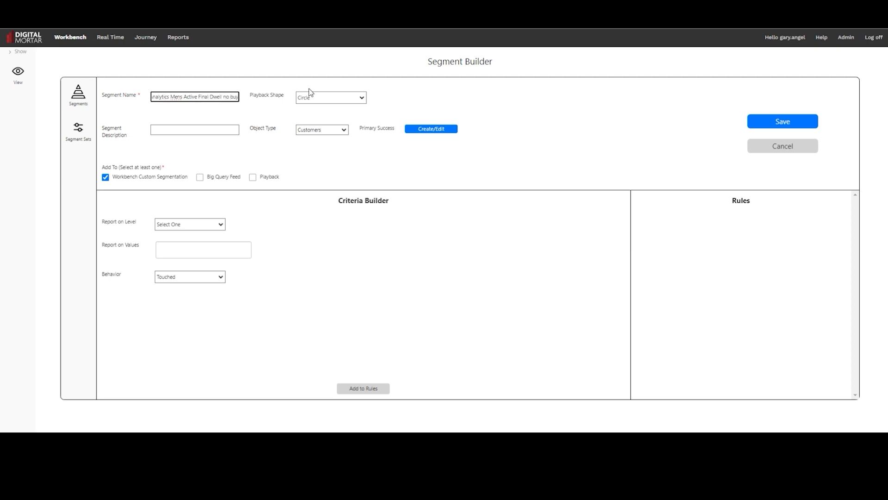
pyautogui.click(183, 127)
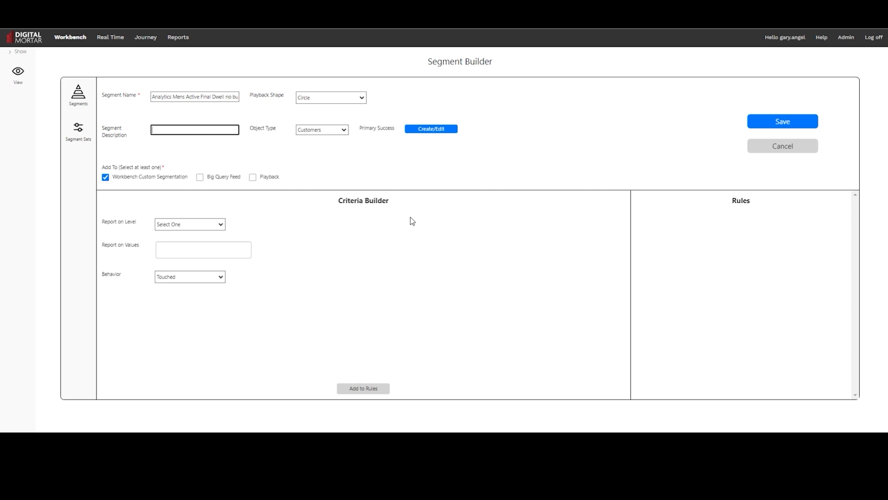
pyautogui.write('Mens Active No Buyers')
# - Set the criteria to report on the Department level with the value Men's Active
pyautogui.click(220, 226)
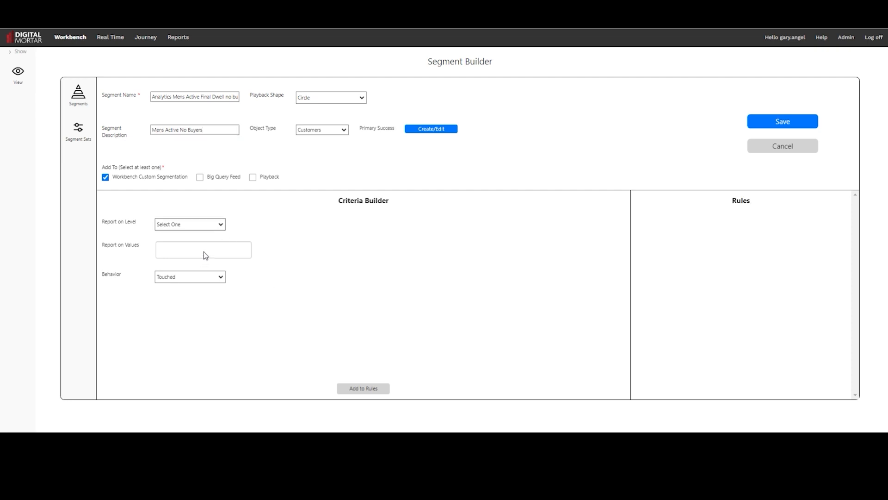
pyautogui.click(193, 289)
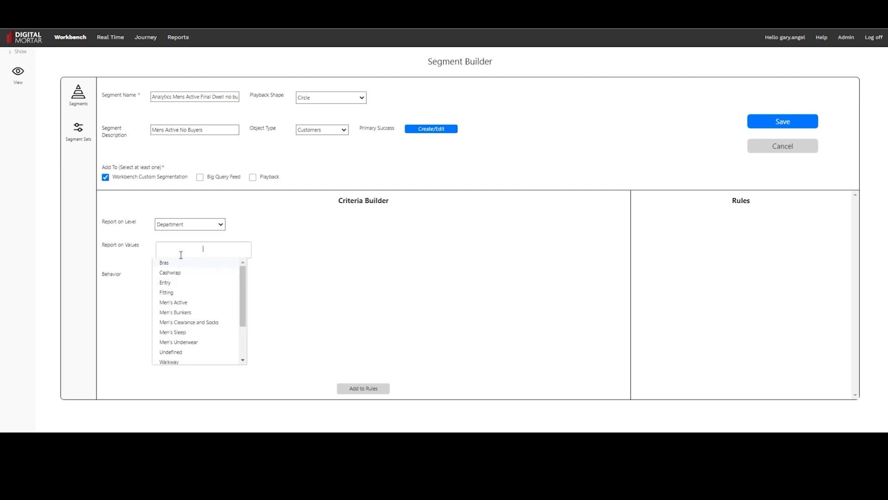
pyautogui.write('Mens')
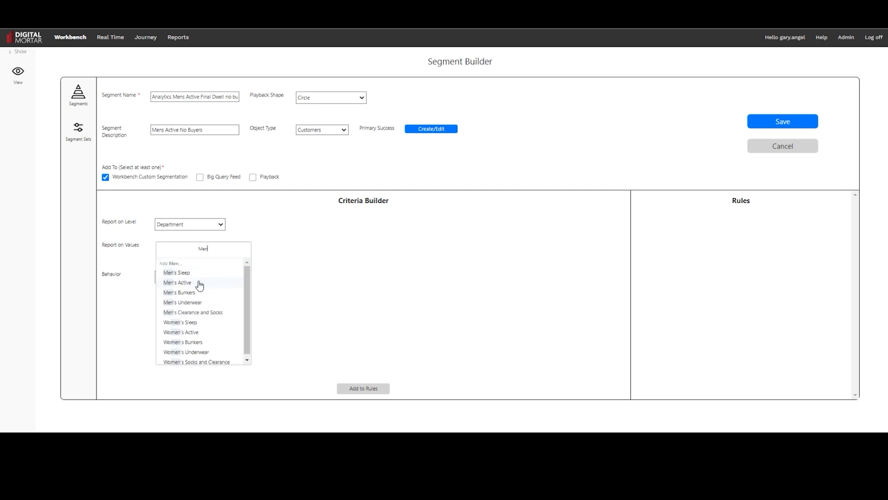
pyautogui.click(202, 283)
pyautogui.click(365, 253)
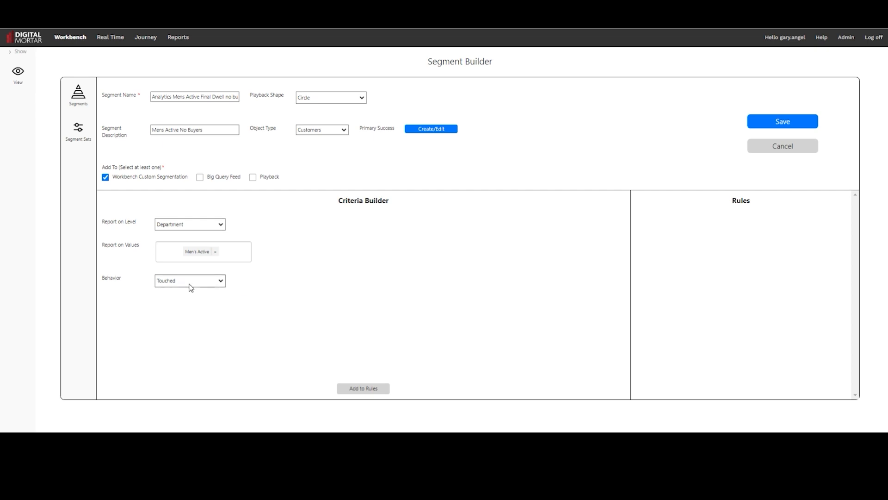
# - Add the Men's Active rule with the behavior Last Greater than Seconds at 30 seconds, and save the segment
pyautogui.click(221, 281)
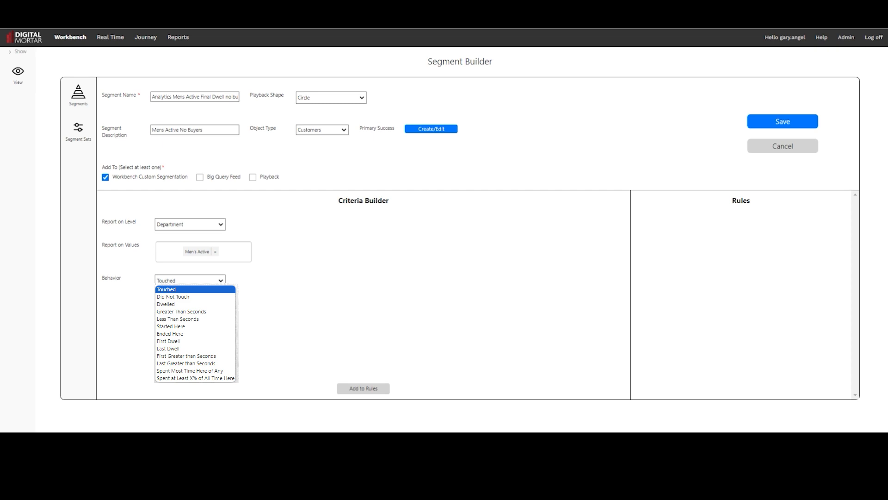
pyautogui.click(186, 363)
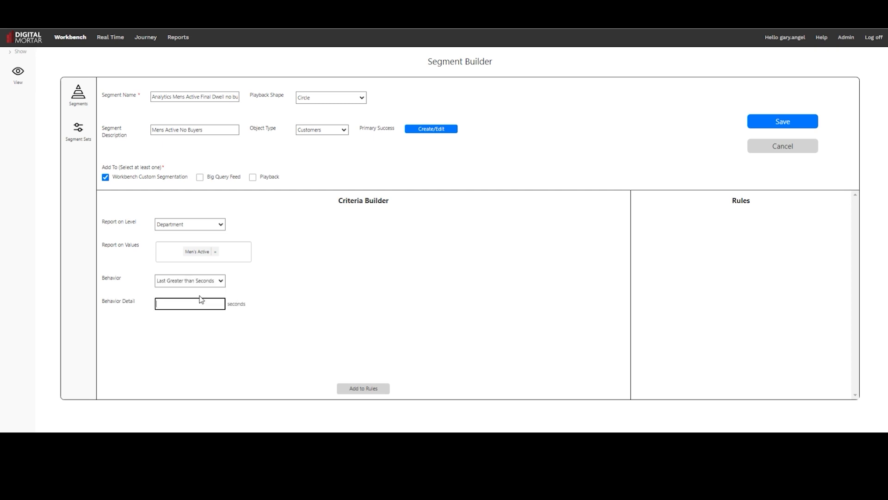
pyautogui.write('25')
pyautogui.press('BackSpace')
pyautogui.press('BackSpace')
pyautogui.write('30')
pyautogui.click(359, 389)
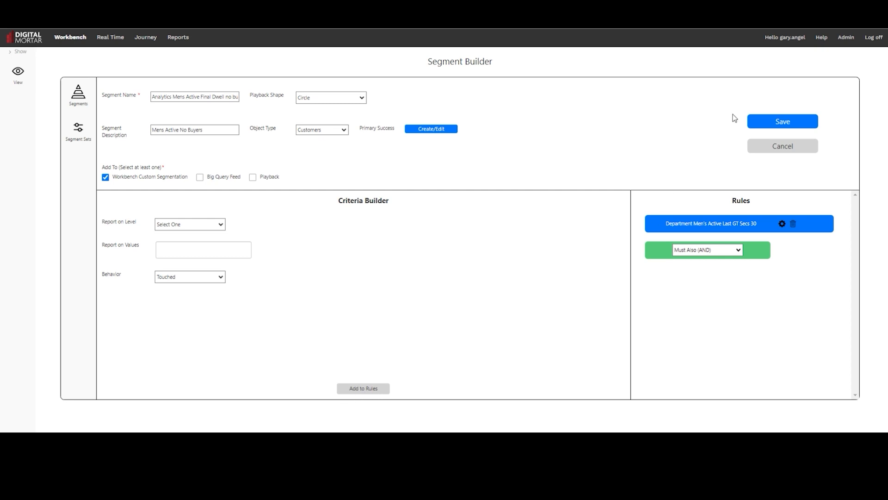
pyautogui.click(782, 123)
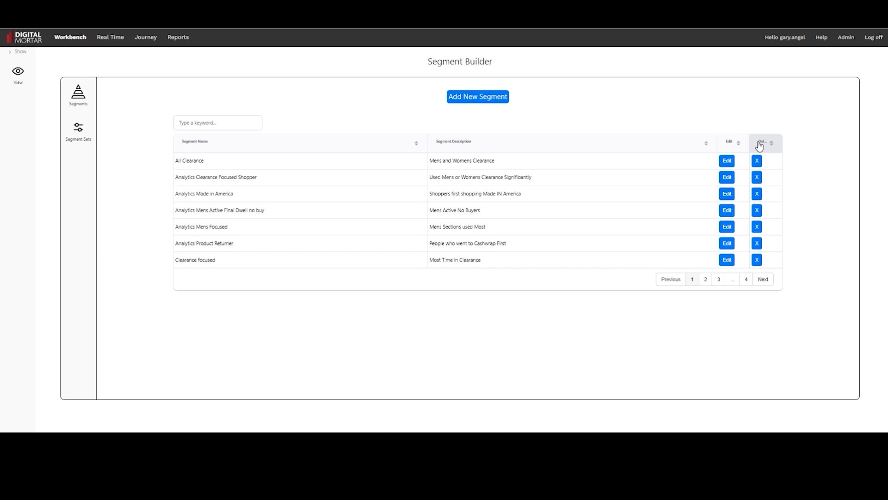
# - Open the Analytics Made in America segment for editing and update its rule's behavior detail to 120 seconds
pyautogui.click(726, 194)
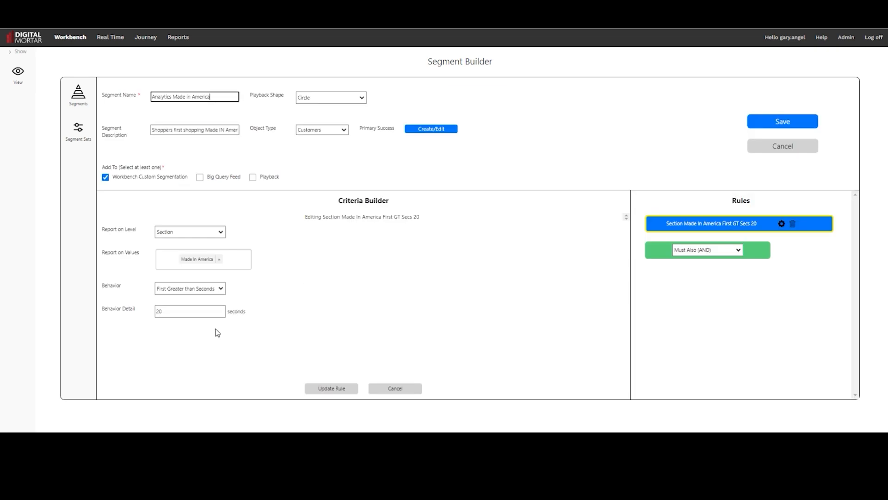
pyautogui.doubleClick(197, 315)
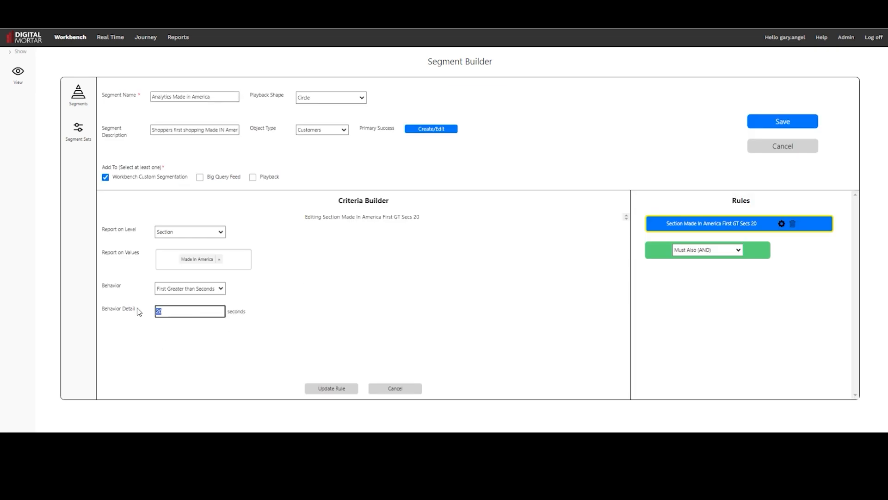
pyautogui.write('240')
pyautogui.press('BackSpace')
pyautogui.press('BackSpace')
pyautogui.press('BackSpace')
pyautogui.write('120')
pyautogui.click(338, 393)
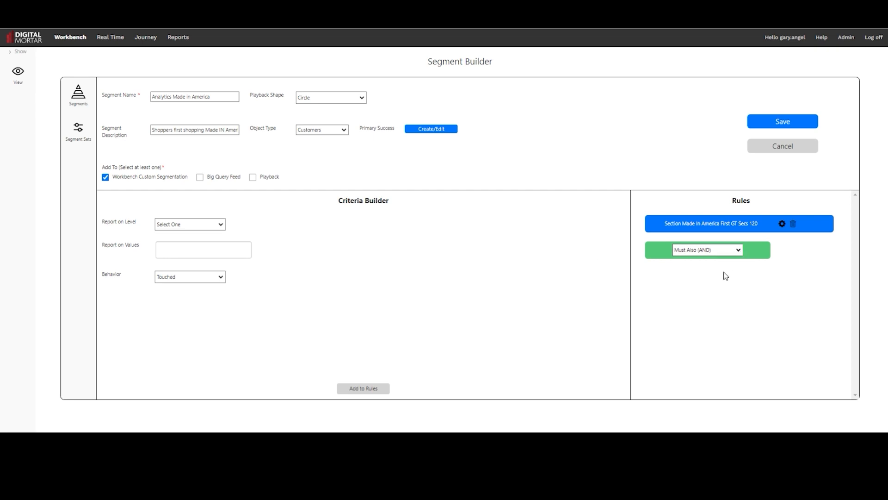
# - Set the connector after the Made in America rule to Followed By (SEQ AND)
pyautogui.click(687, 261)
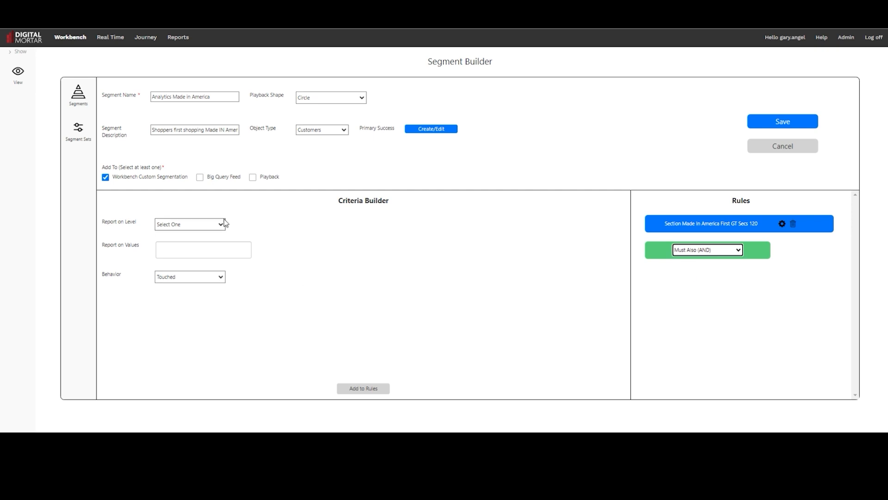
pyautogui.click(741, 252)
pyautogui.click(726, 265)
pyautogui.click(720, 279)
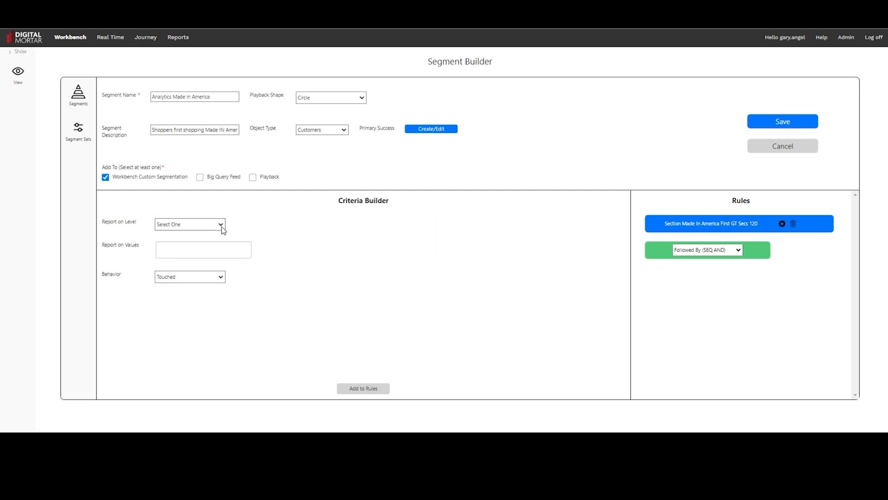
# - Set the second rule's criteria to report on the Section level with the value Cashwrap - Customer
pyautogui.click(191, 249)
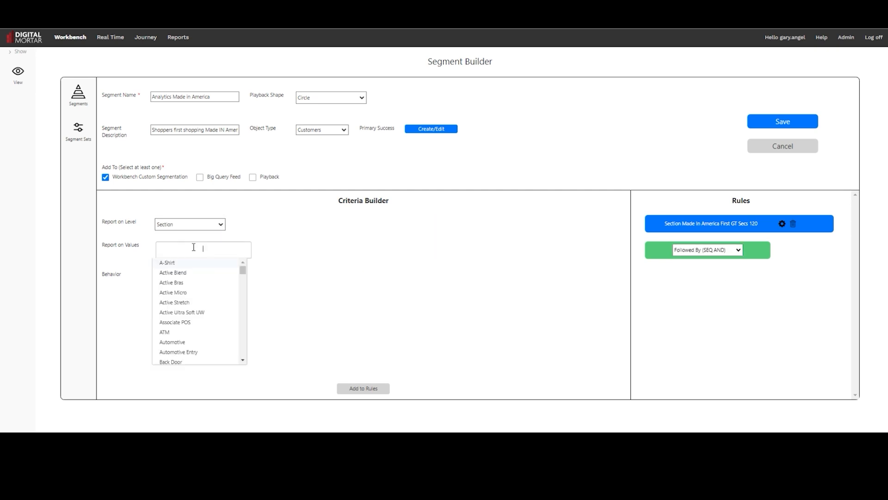
pyautogui.click(245, 330)
pyautogui.click(243, 330)
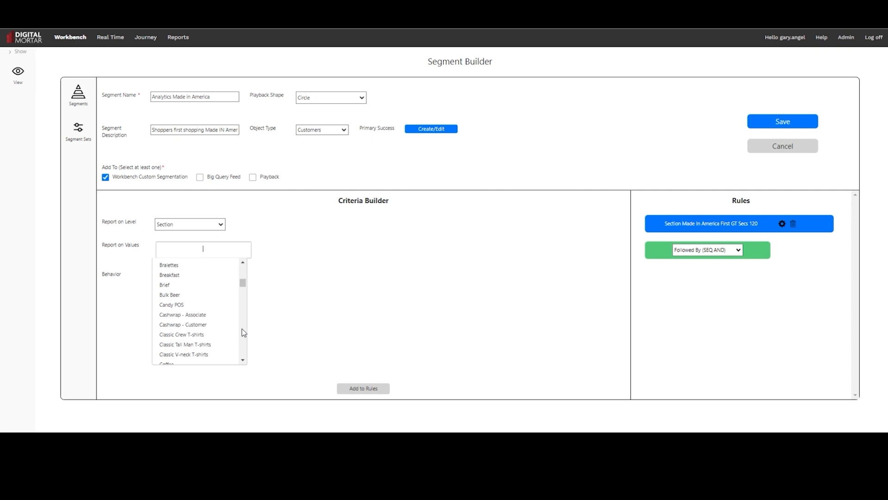
pyautogui.click(200, 324)
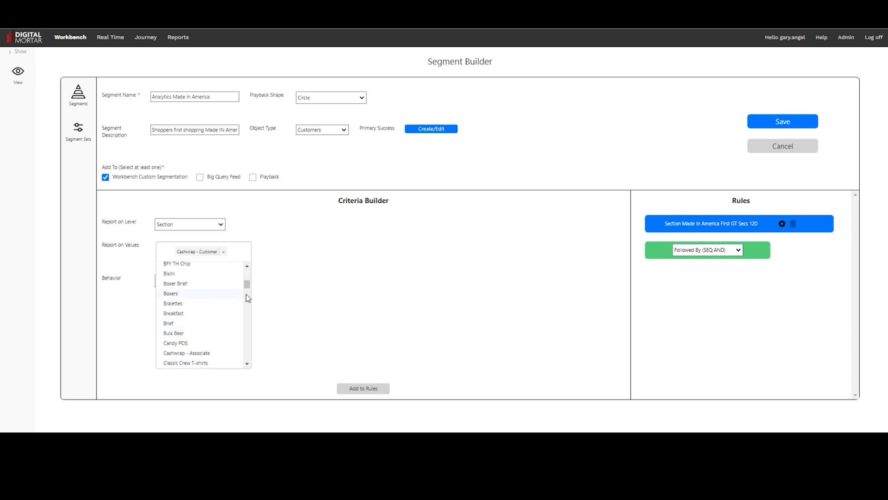
# - Add the Cashwrap - Customer rule with the behavior Greater Than Seconds at 20 seconds, and save the segment
pyautogui.click(277, 279)
pyautogui.click(211, 280)
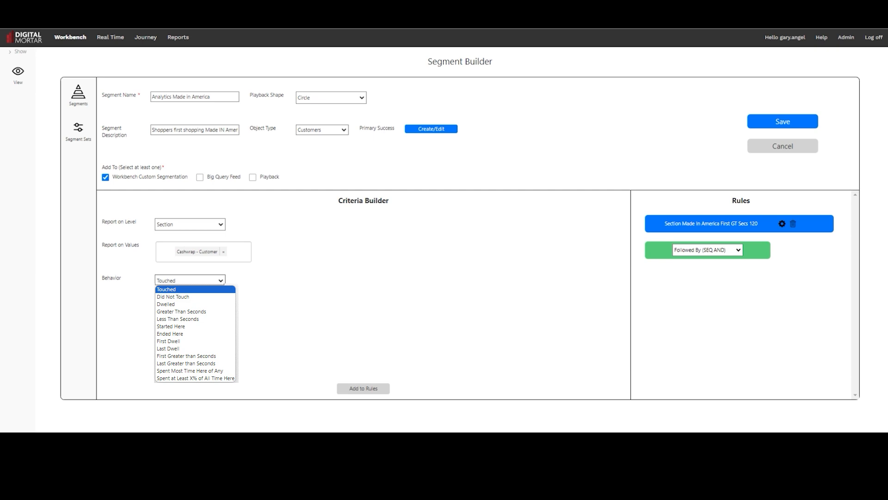
pyautogui.click(185, 311)
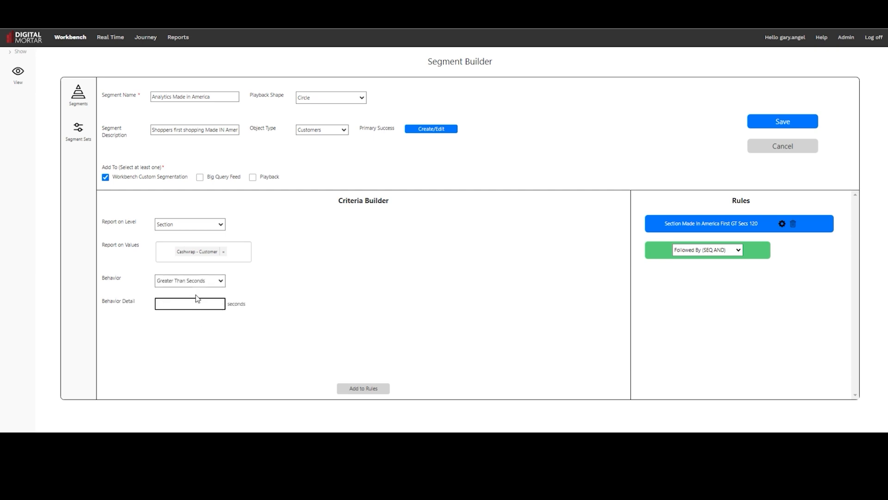
pyautogui.write('20')
pyautogui.click(368, 388)
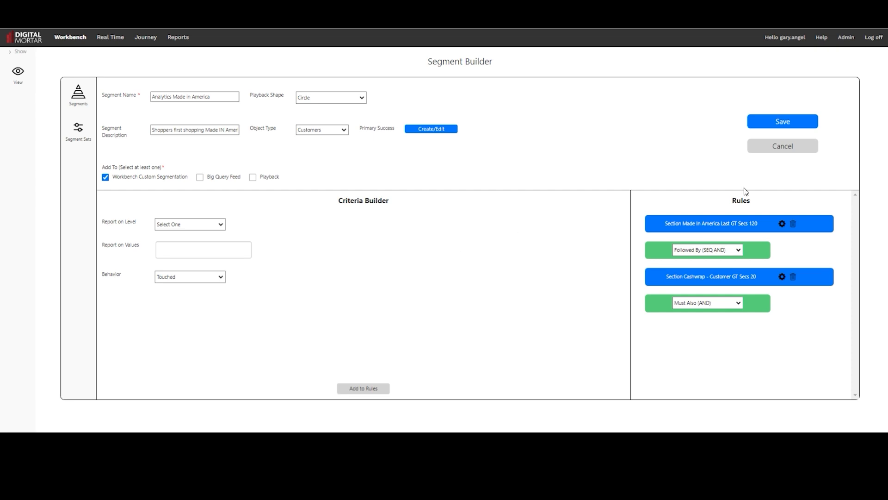
pyautogui.click(782, 121)
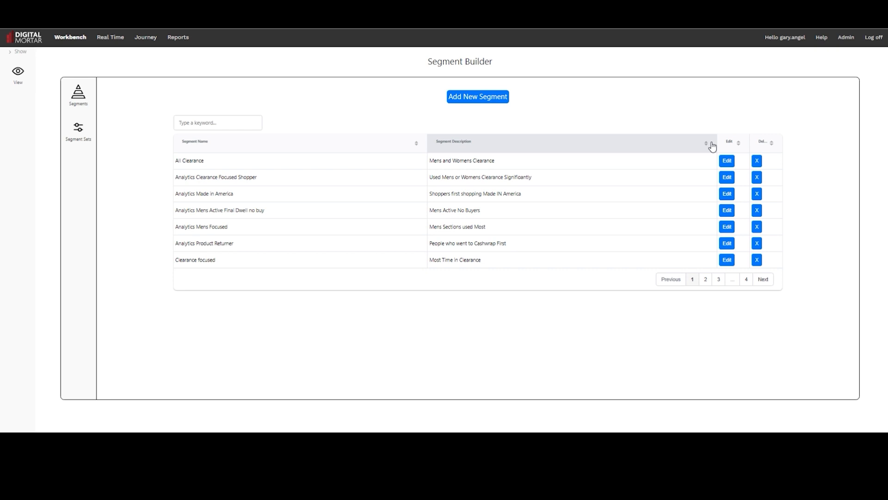
# - Create a new segment named Analytics Womens to Mens Shoppers with the description Shopped Womens then Mens
pyautogui.click(468, 99)
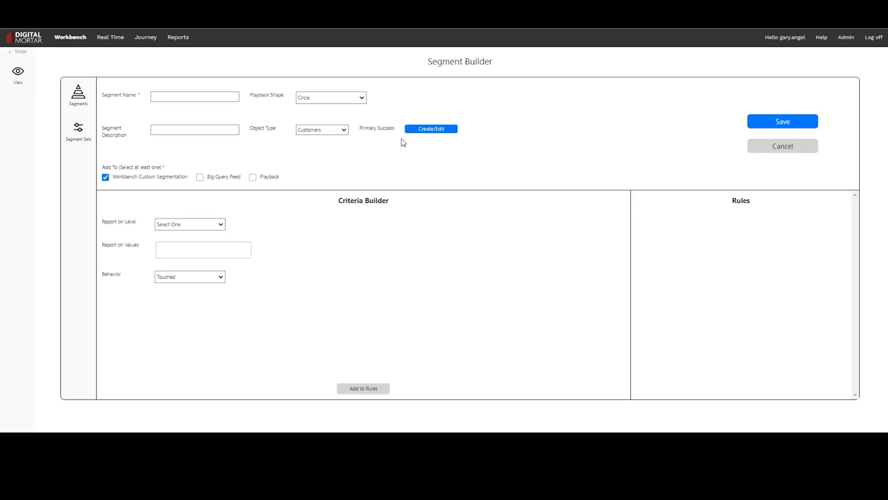
pyautogui.click(185, 98)
pyautogui.write('Analytics Womens to Mens Shoppers')
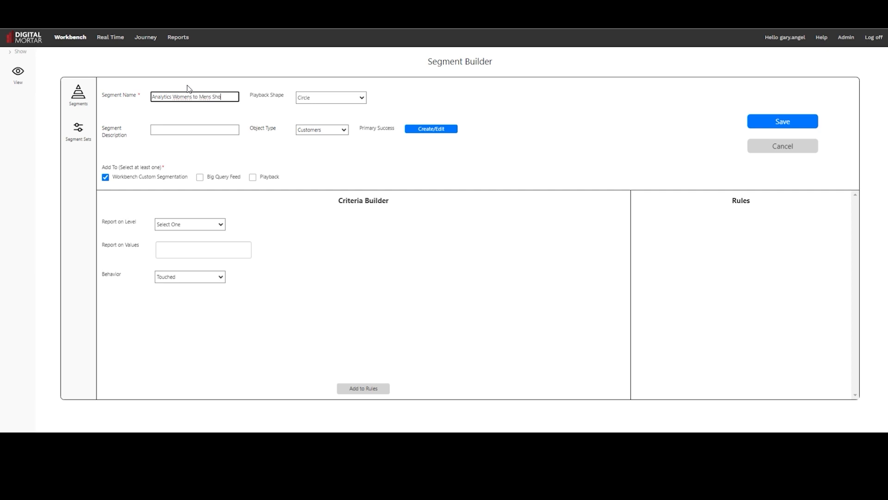
pyautogui.press('Tab')
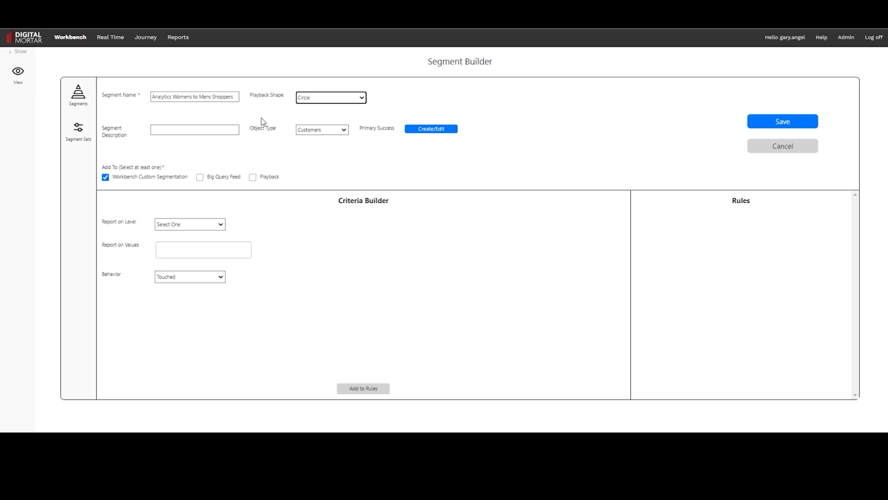
pyautogui.click(166, 129)
pyautogui.write('Shopped ')
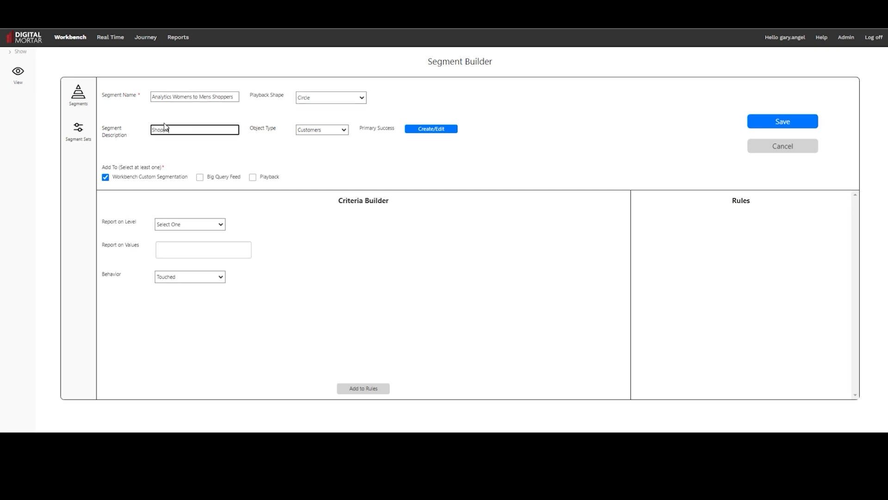
pyautogui.write('Womens thebn')
pyautogui.press('BackSpace')
pyautogui.press('BackSpace')
pyautogui.write('n Mens')
# - Set the first rule's criteria to report on the Gender level with the value Women's
pyautogui.click(223, 225)
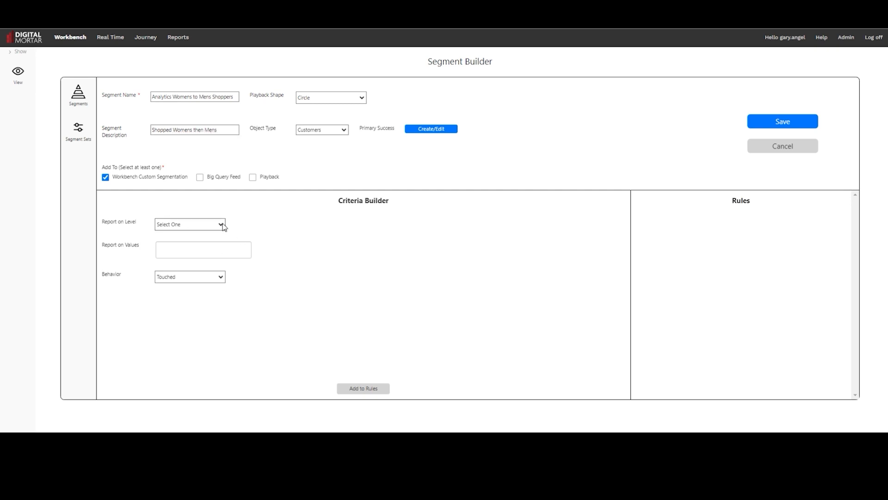
pyautogui.click(203, 278)
pyautogui.click(204, 251)
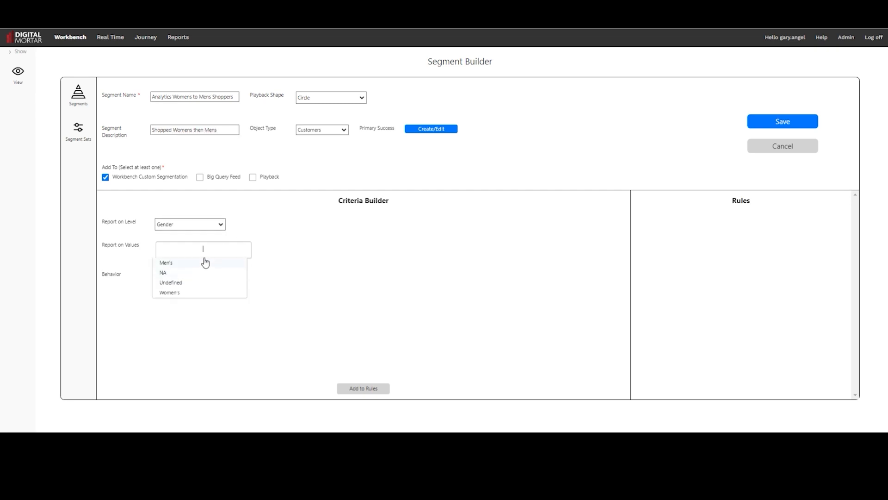
pyautogui.click(174, 292)
pyautogui.click(359, 286)
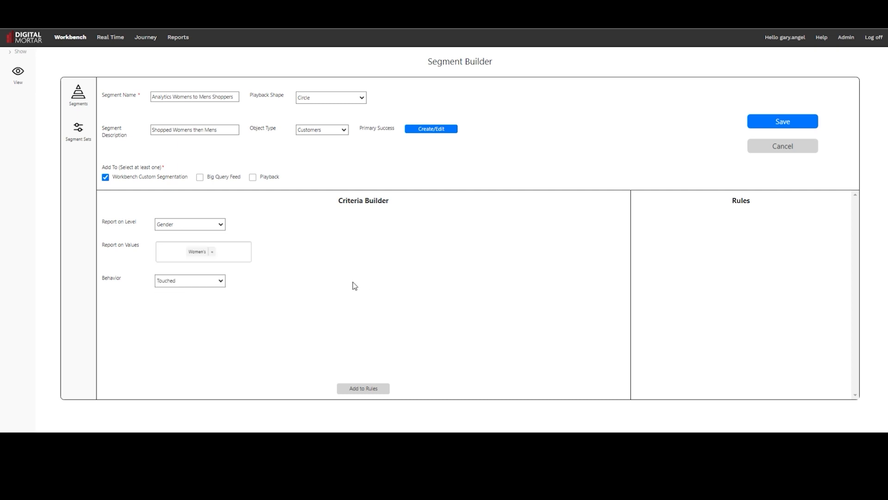
# - Set the Women's criteria's behavior to Greater Than Seconds at 120 seconds and add it to the rules
pyautogui.click(222, 281)
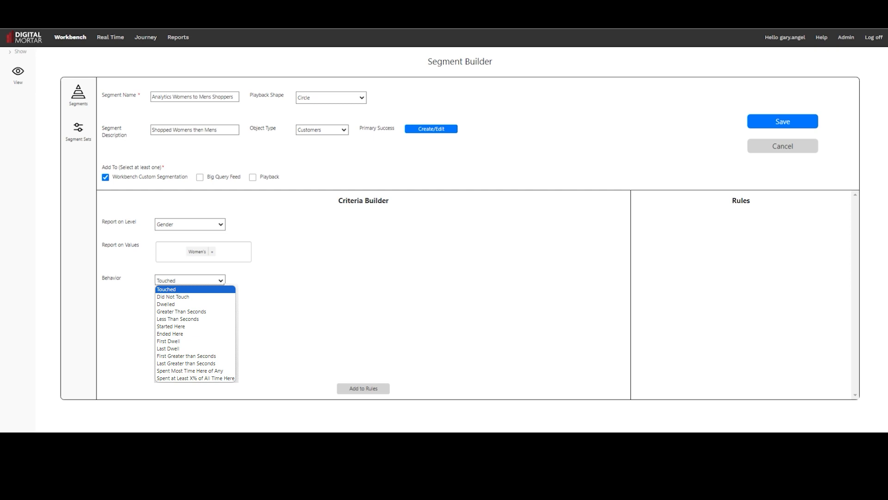
pyautogui.click(181, 311)
pyautogui.click(193, 301)
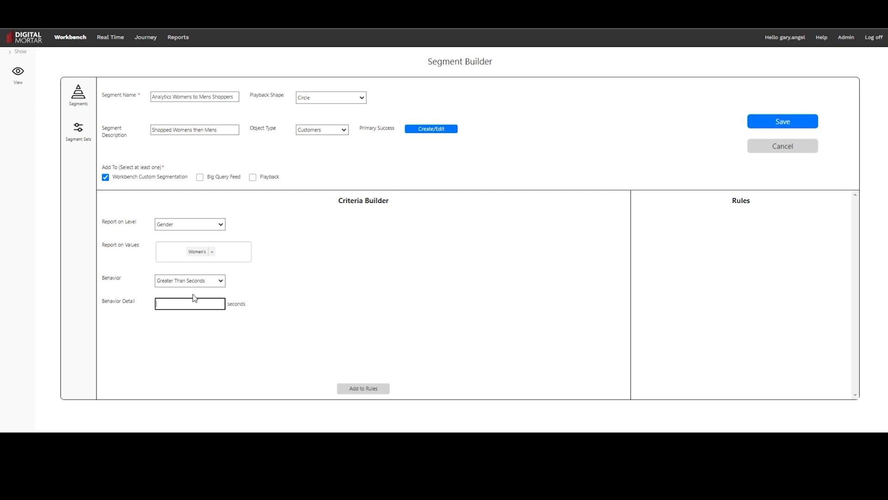
pyautogui.write('120')
pyautogui.click(369, 389)
pyautogui.click(364, 389)
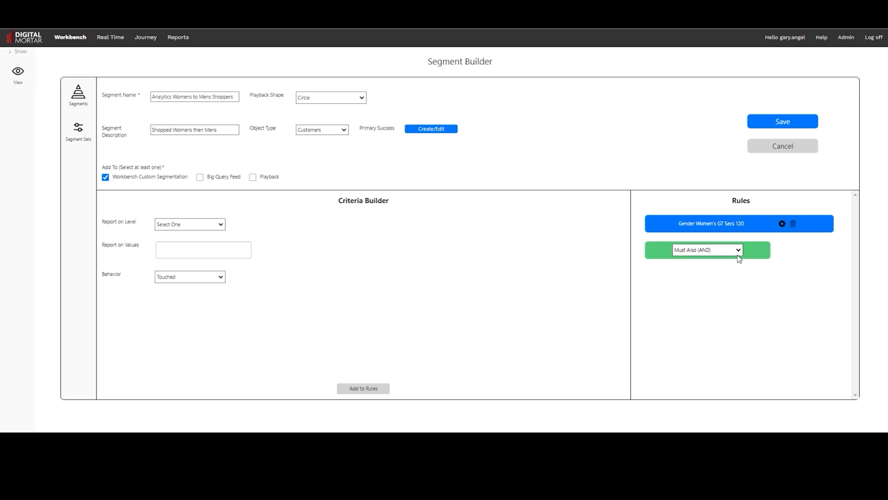
# - Set the connector after the Women's rule to Followed By (SEQ AND) and the second criteria to Gender level, value Men's
pyautogui.click(715, 272)
pyautogui.click(172, 278)
pyautogui.click(178, 267)
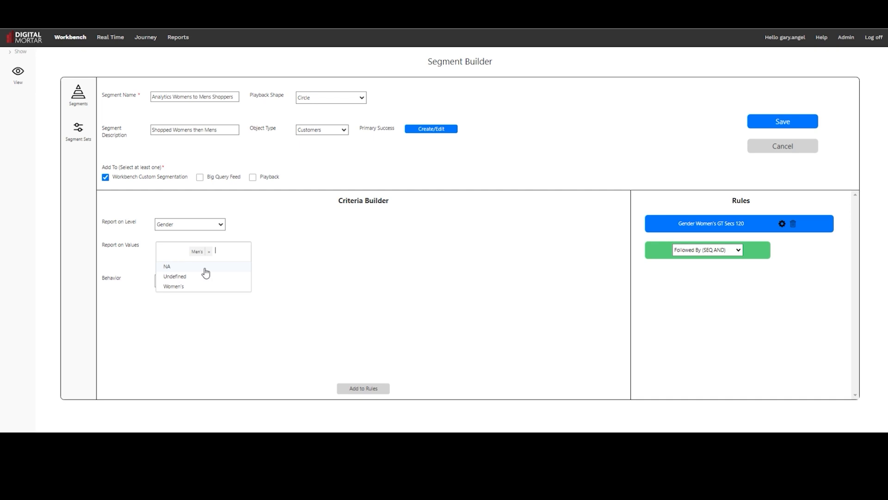
pyautogui.click(263, 279)
# - Add the Men's rule with the behavior Greater Than Seconds at 30 seconds, and save the segment
pyautogui.click(221, 280)
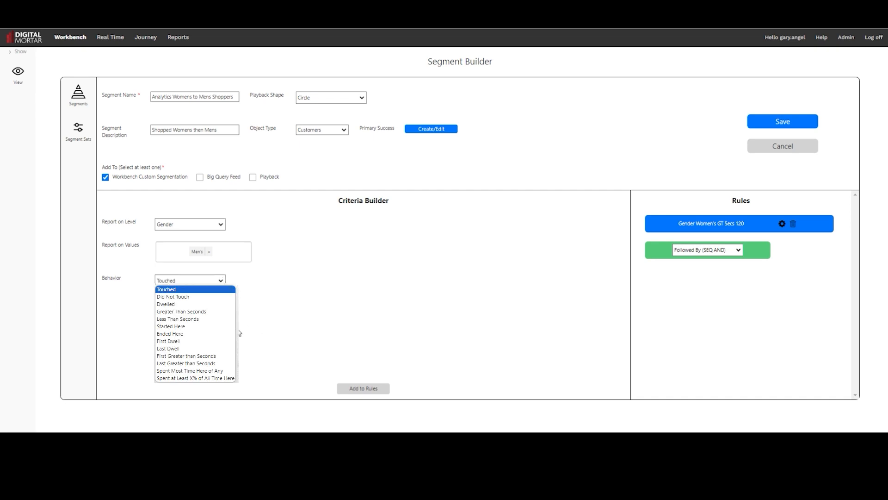
pyautogui.click(181, 311)
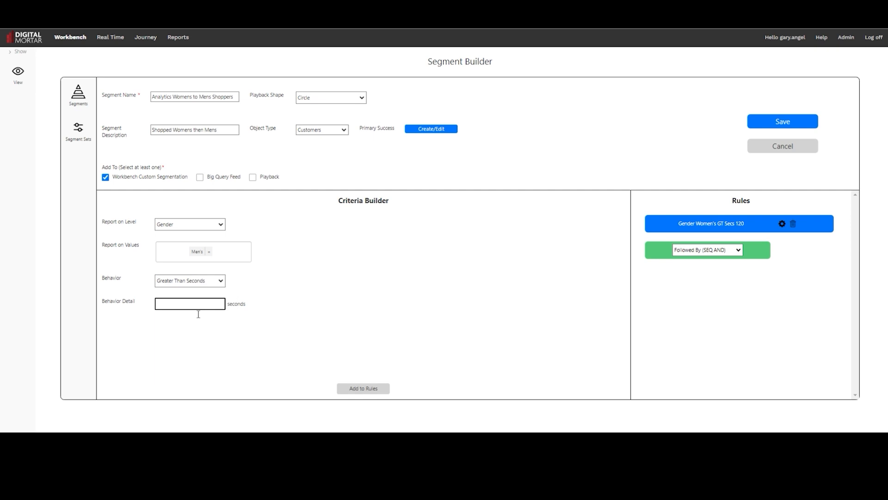
pyautogui.write('30')
pyautogui.click(360, 388)
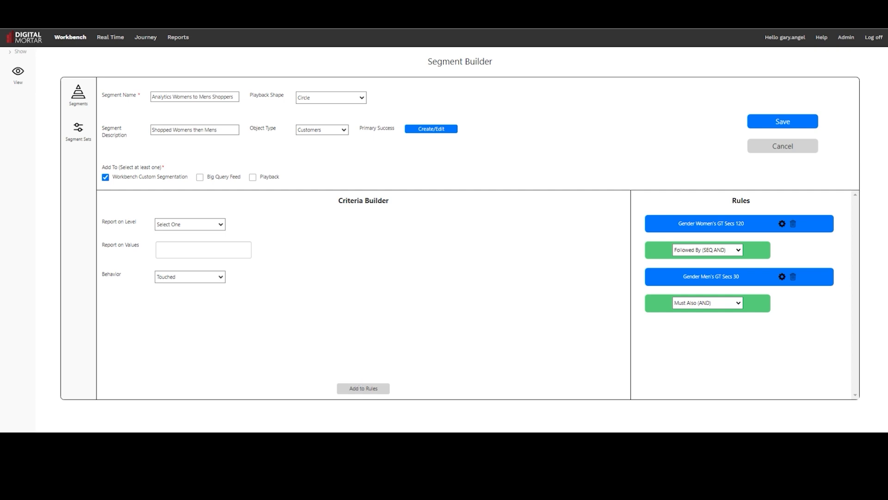
pyautogui.click(785, 122)
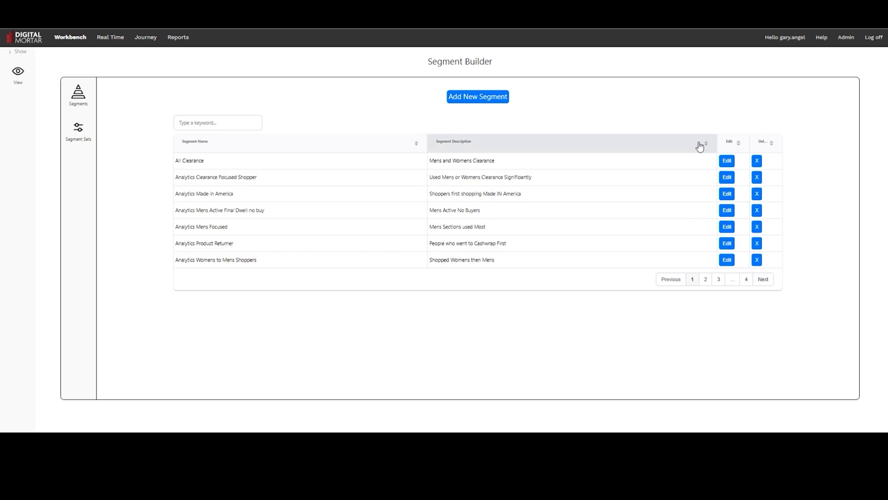
# - Create a new segment named Analytics Shopped Womens Not Mens with the description Women Shoppers Not Mens
pyautogui.click(499, 98)
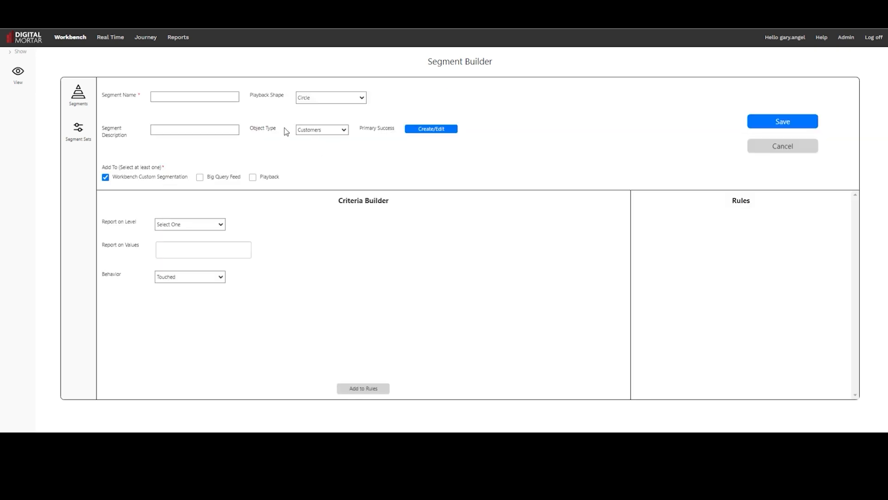
pyautogui.click(233, 101)
pyautogui.write('An')
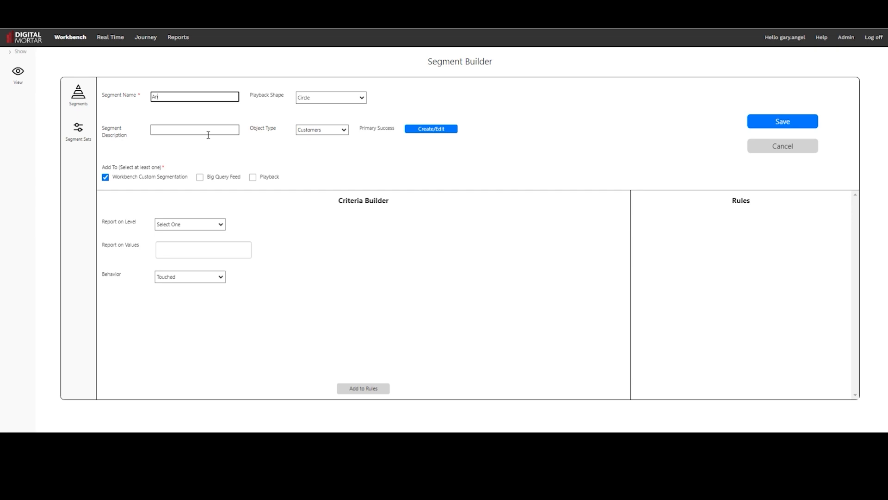
pyautogui.write('alytics Shopped Womens Not Mens')
pyautogui.click(164, 135)
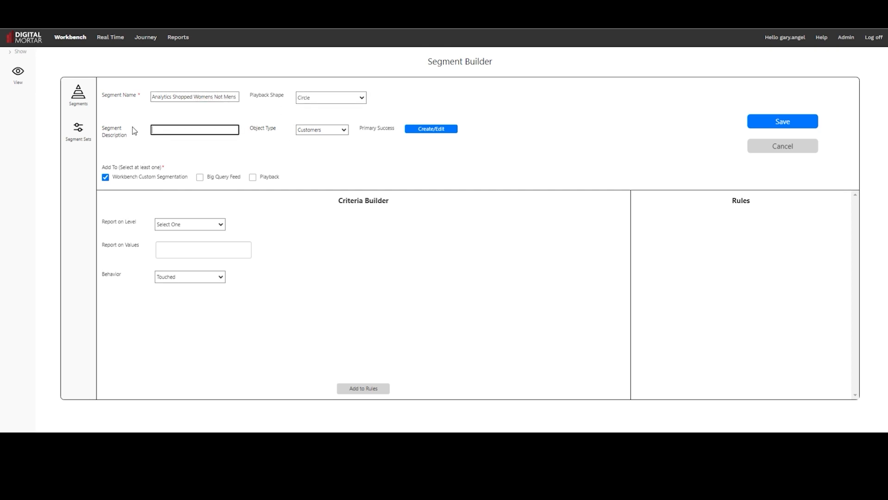
pyautogui.write('Women Shoppers Not Mens')
# - Set the new segment's first criteria to the Gender level with the value Women's
pyautogui.click(218, 225)
pyautogui.click(204, 286)
pyautogui.click(216, 254)
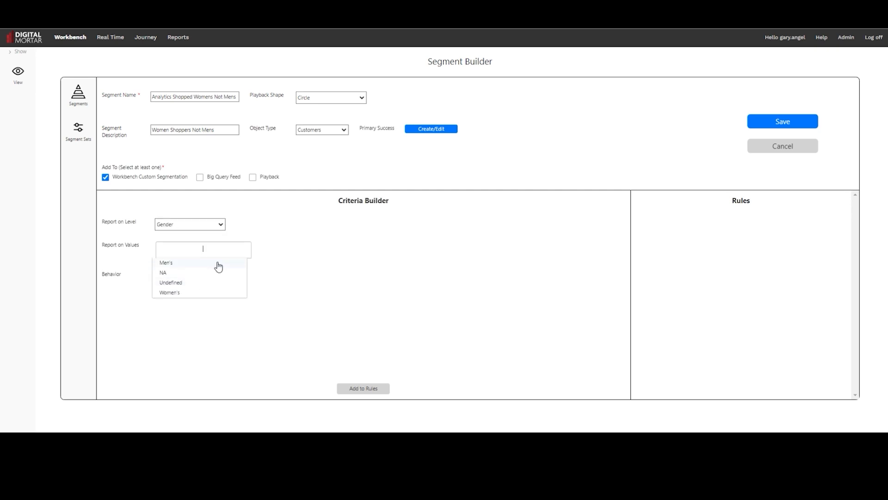
pyautogui.click(176, 292)
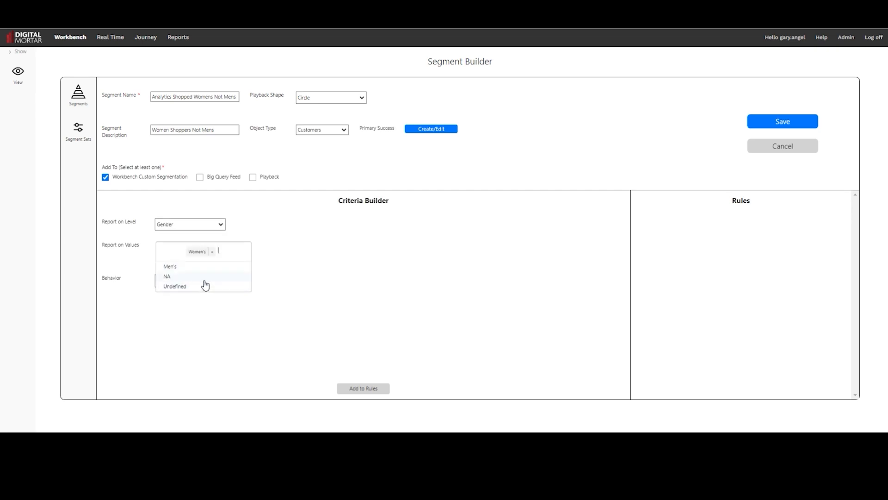
pyautogui.click(572, 317)
# - Add the Women's rule to the Womens Not Mens segment with the behavior Greater Than Seconds at 120 seconds
pyautogui.click(217, 280)
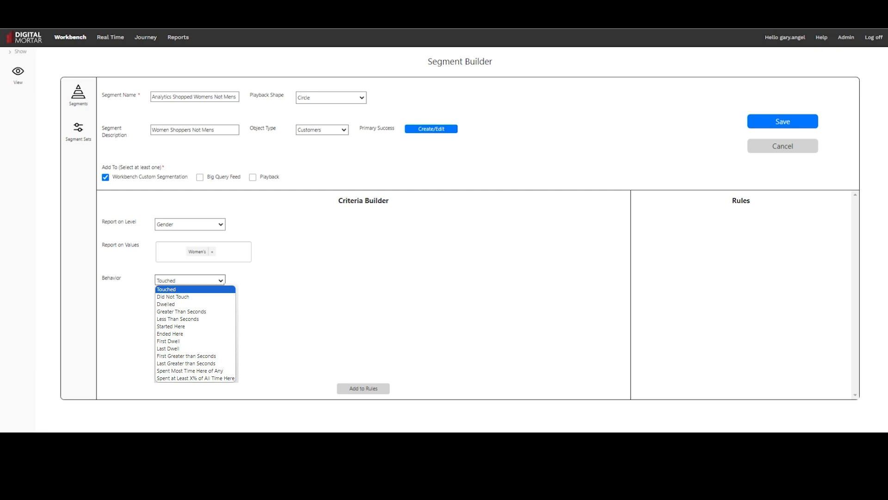
pyautogui.click(181, 311)
pyautogui.click(181, 308)
pyautogui.write('1')
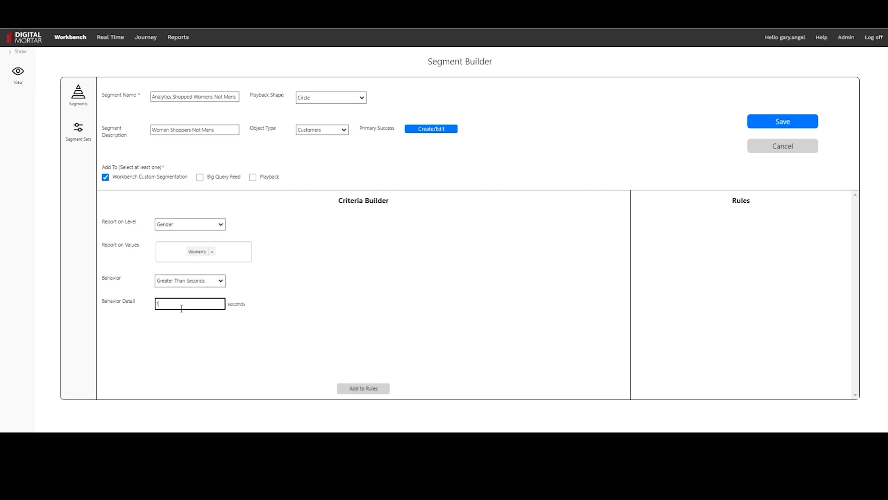
pyautogui.write('20')
pyautogui.click(363, 390)
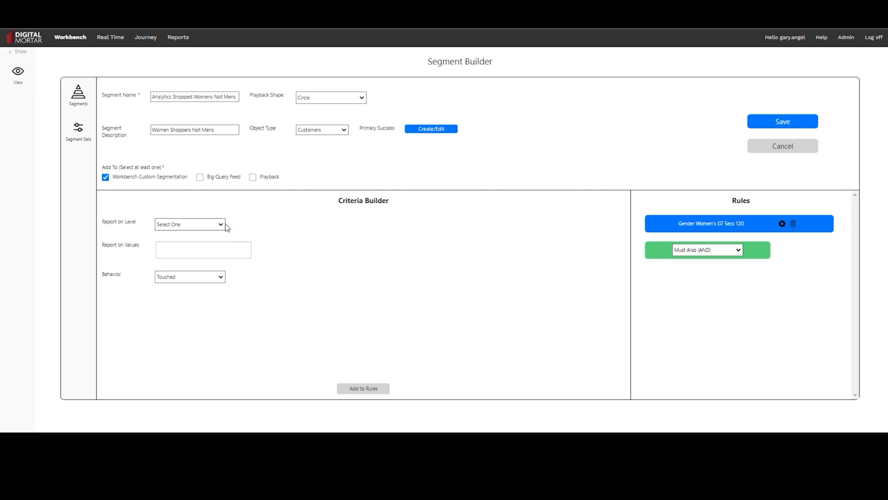
# - Set the second rule's criteria to the Gender level with only Men's as the value
pyautogui.click(192, 279)
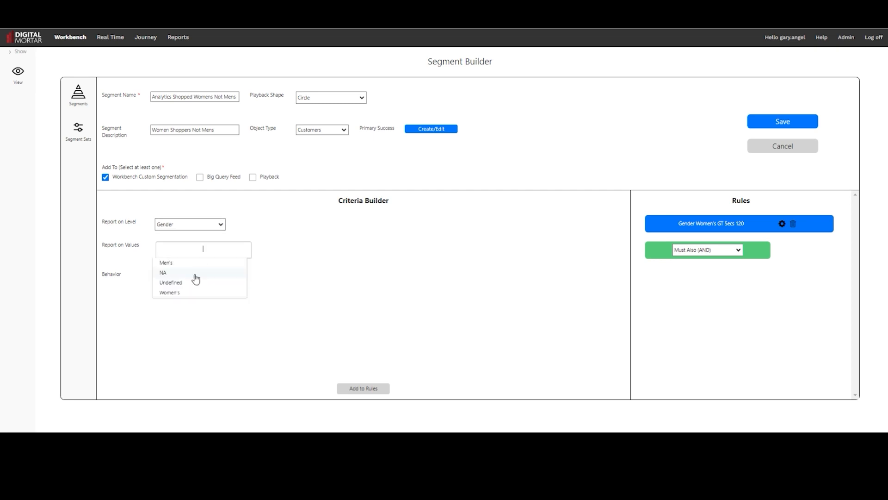
pyautogui.click(181, 264)
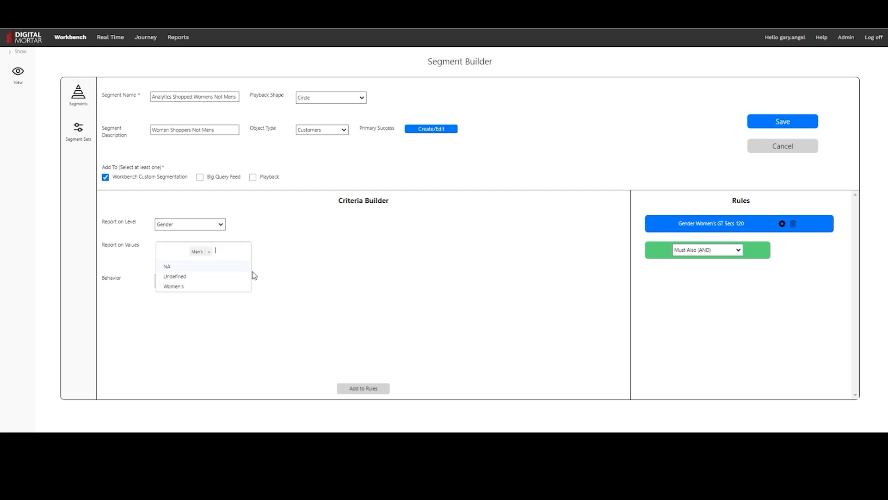
pyautogui.click(182, 266)
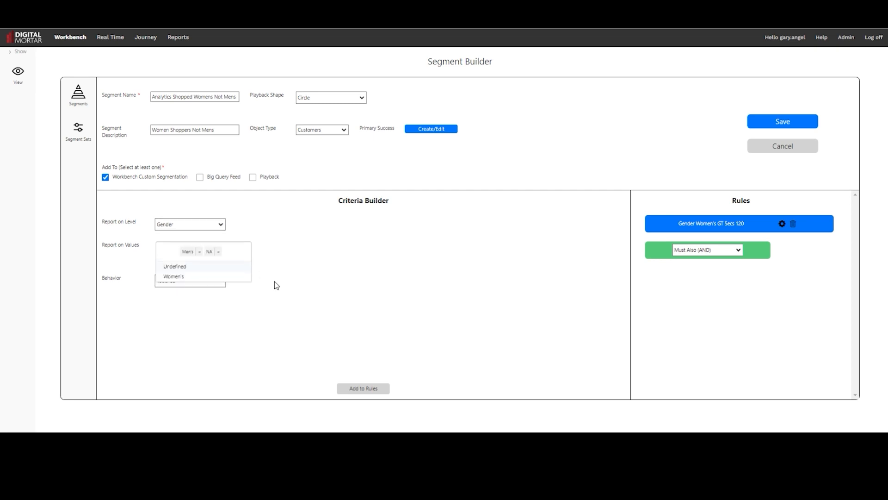
pyautogui.click(221, 251)
pyautogui.click(311, 274)
# - Add the Men's rule with the behavior Less Than Seconds at 30 seconds, and save the segment
pyautogui.click(215, 281)
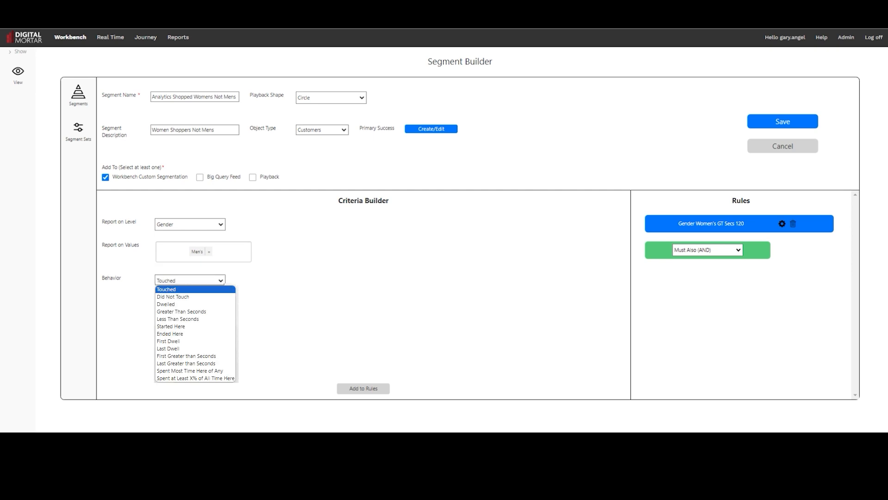
pyautogui.click(195, 319)
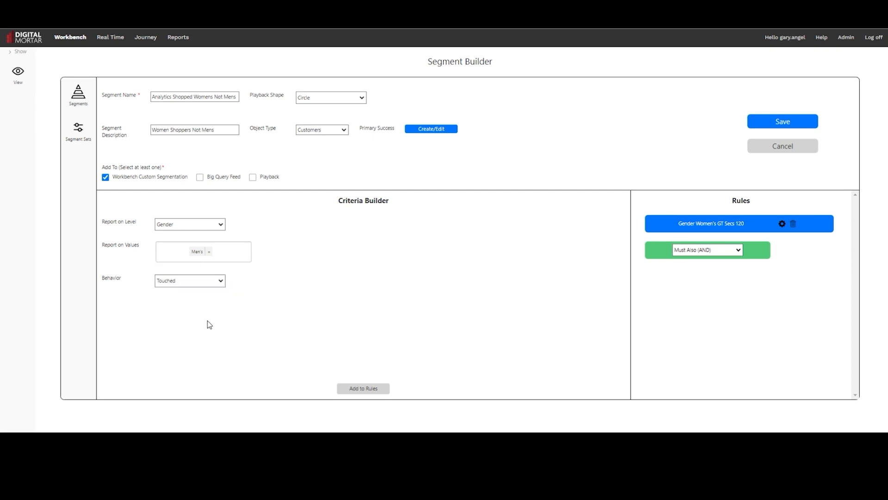
pyautogui.click(172, 305)
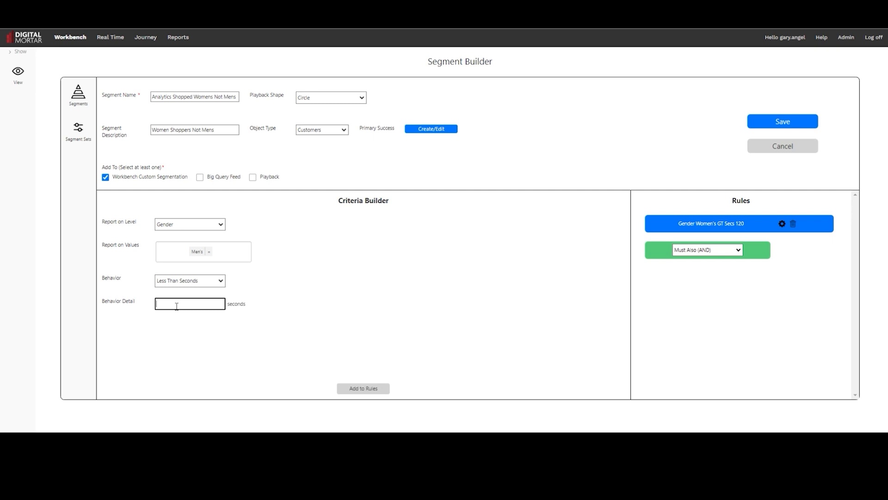
pyautogui.write('20')
pyautogui.press('BackSpace')
pyautogui.press('BackSpace')
pyautogui.write('30')
pyautogui.click(373, 390)
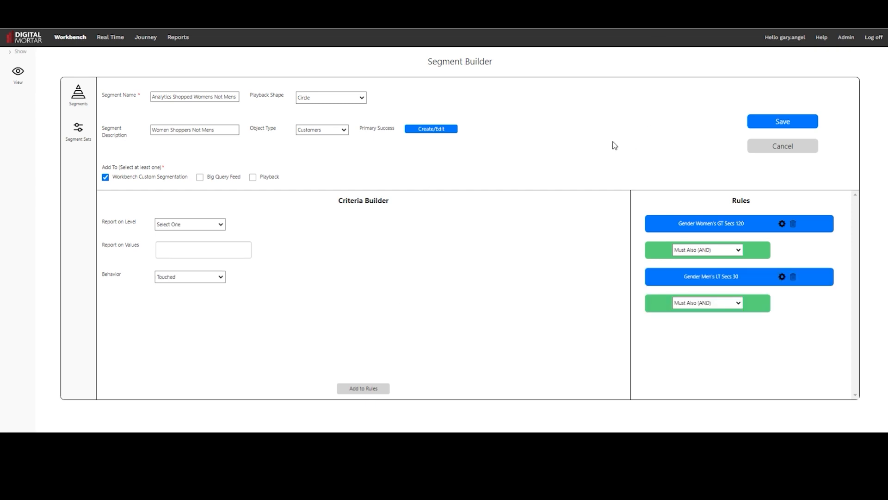
pyautogui.click(770, 123)
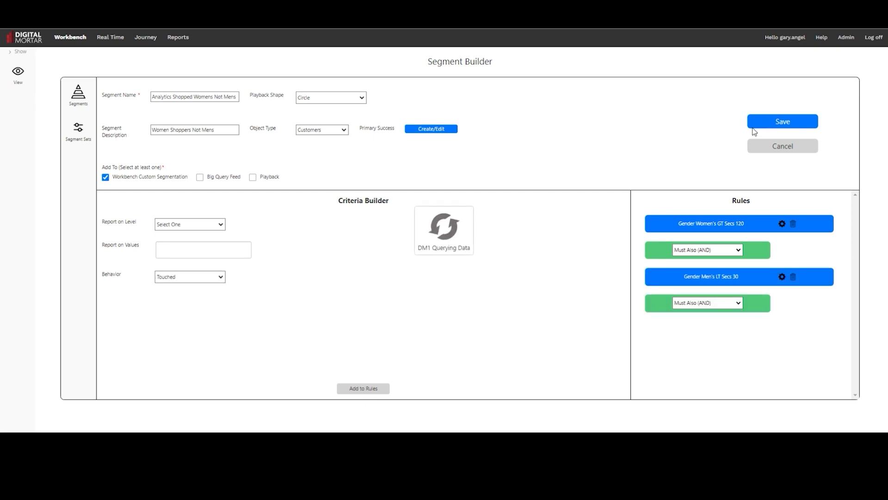